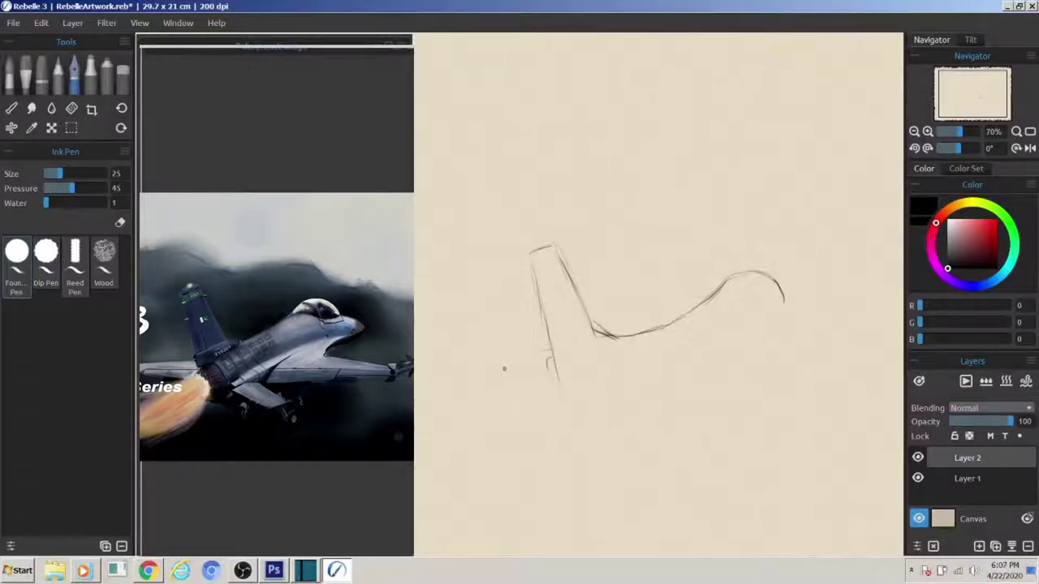
Step: Ink the jet's tail stabilizer, nose outline and small detail marks with the Ink Pen
left_click_drag(483, 367, 545, 369)
key("ctrl+z")
left_click_drag(548, 374, 420, 384)
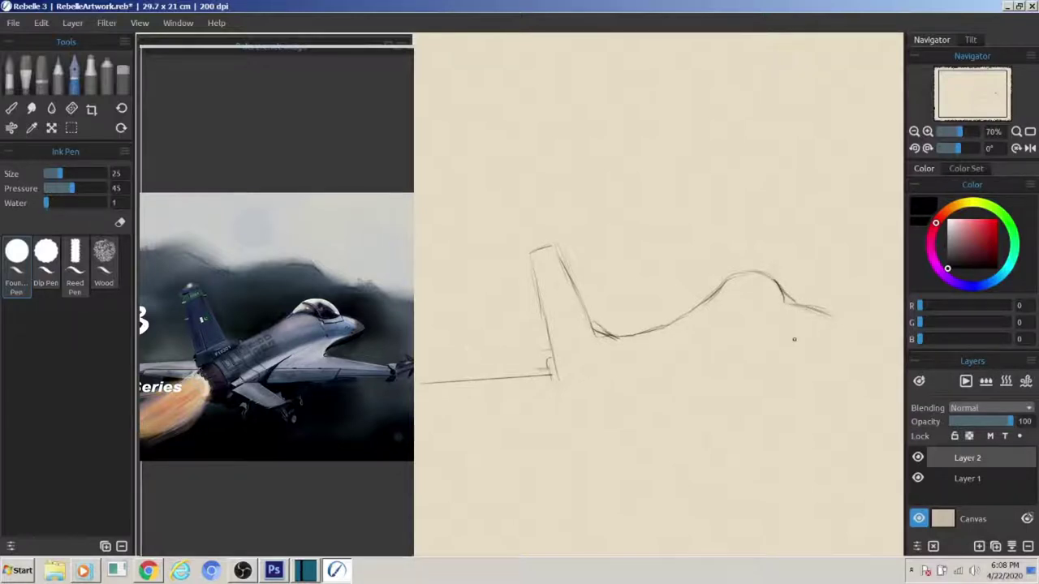
left_click_drag(769, 364, 828, 376)
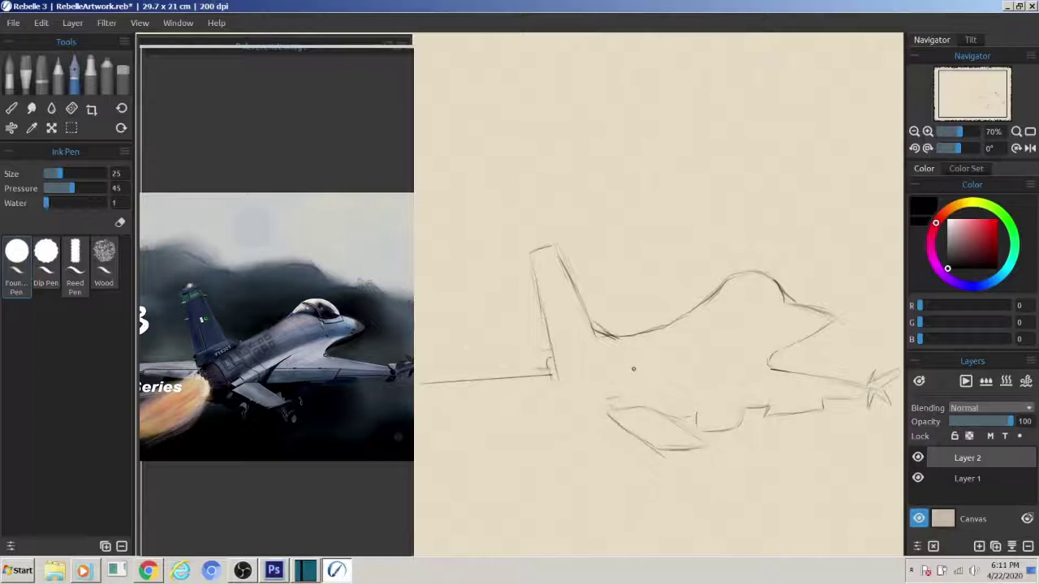
mouse_move(629, 375)
left_mouse_down()
mouse_move(658, 367)
mouse_move(647, 379)
left_mouse_up()
left_click_drag(729, 341, 763, 325)
left_click_drag(735, 327, 745, 342)
Step: Erase the stray exhaust strokes by the tail and return to inking
key("e")
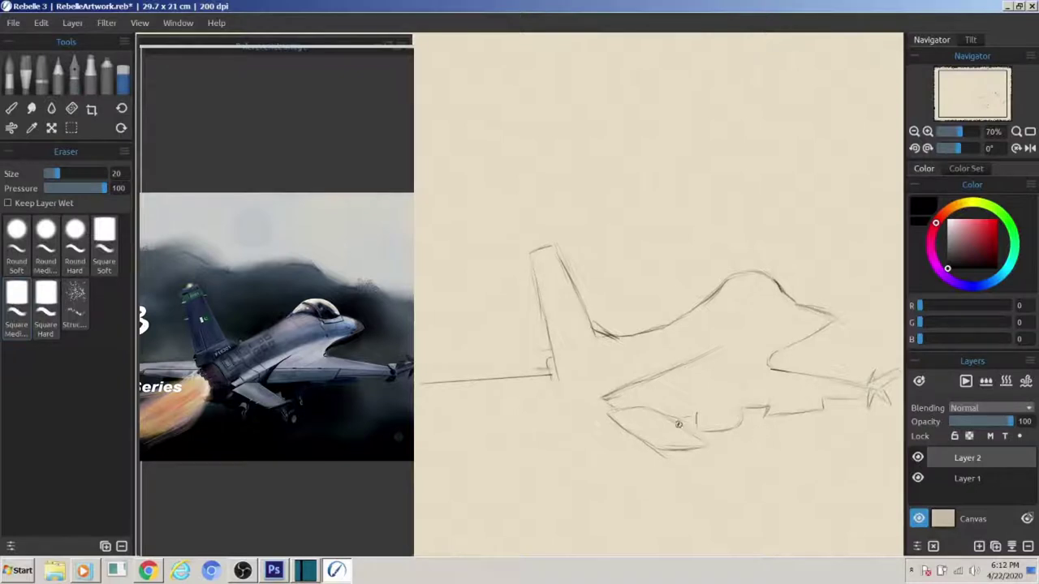
key("i")
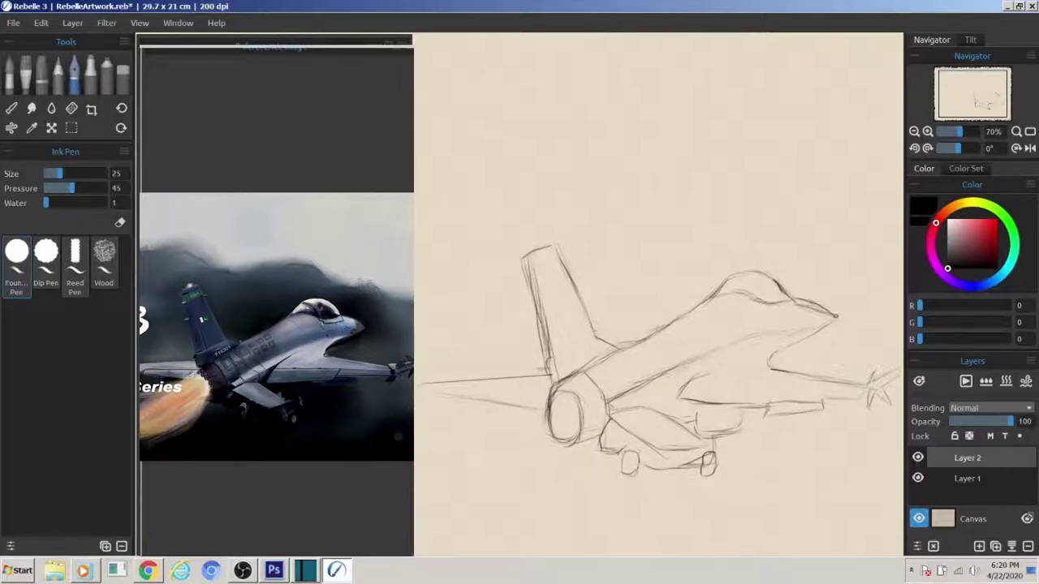
left_click_drag(785, 387, 703, 368)
key("e")
left_click_drag(812, 366, 803, 382)
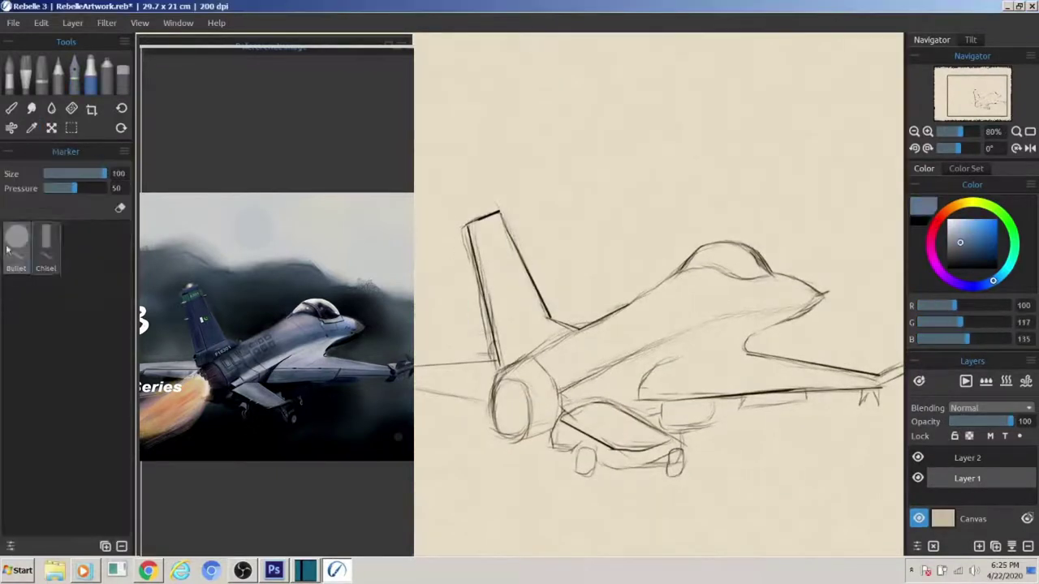
Step: Shade the fuselage, wing, intake, landing gear, tail fin and nose in blue-grey marker
left_click(17, 239)
mouse_move(666, 316)
left_mouse_down()
mouse_move(584, 365)
mouse_move(763, 382)
left_mouse_up()
mouse_move(690, 341)
left_mouse_down()
mouse_move(844, 381)
mouse_move(641, 385)
mouse_move(739, 325)
mouse_move(552, 382)
left_mouse_up()
mouse_move(706, 398)
left_mouse_down()
mouse_move(601, 446)
mouse_move(583, 353)
mouse_move(503, 406)
left_mouse_up()
mouse_move(520, 349)
left_mouse_down()
mouse_move(511, 430)
mouse_move(674, 455)
left_mouse_up()
mouse_move(552, 329)
left_mouse_down()
mouse_move(514, 293)
mouse_move(499, 365)
left_mouse_up()
left_click_drag(487, 228, 520, 292)
left_click_drag(755, 325, 799, 304)
Step: Add blue-grey shading around the cockpit, nose, lower wing edge, belly and left wing
key("bracketright")
mouse_move(731, 341)
left_mouse_down()
mouse_move(803, 293)
mouse_move(710, 289)
left_mouse_up()
left_click_drag(730, 252, 657, 301)
left_click_drag(751, 272, 812, 316)
left_click_drag(763, 365, 861, 381)
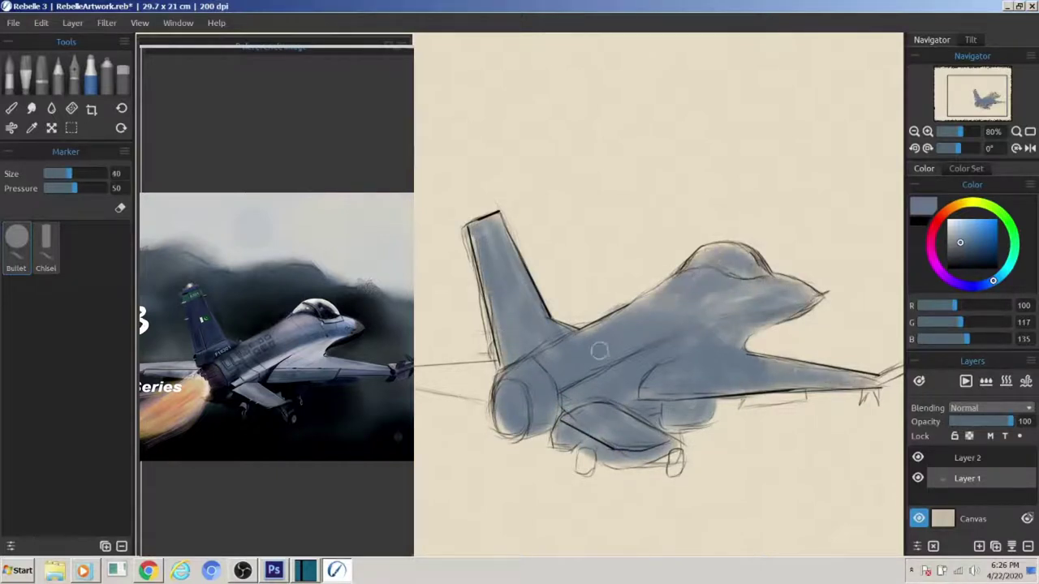
left_click_drag(673, 442, 552, 410)
mouse_move(665, 313)
left_mouse_down()
mouse_move(812, 300)
mouse_move(690, 255)
mouse_move(560, 410)
mouse_move(674, 463)
left_mouse_up()
left_click_drag(747, 394, 804, 402)
left_click_drag(650, 365, 751, 353)
key("bracketleft")
key("bracketleft")
left_click_drag(604, 382, 543, 360)
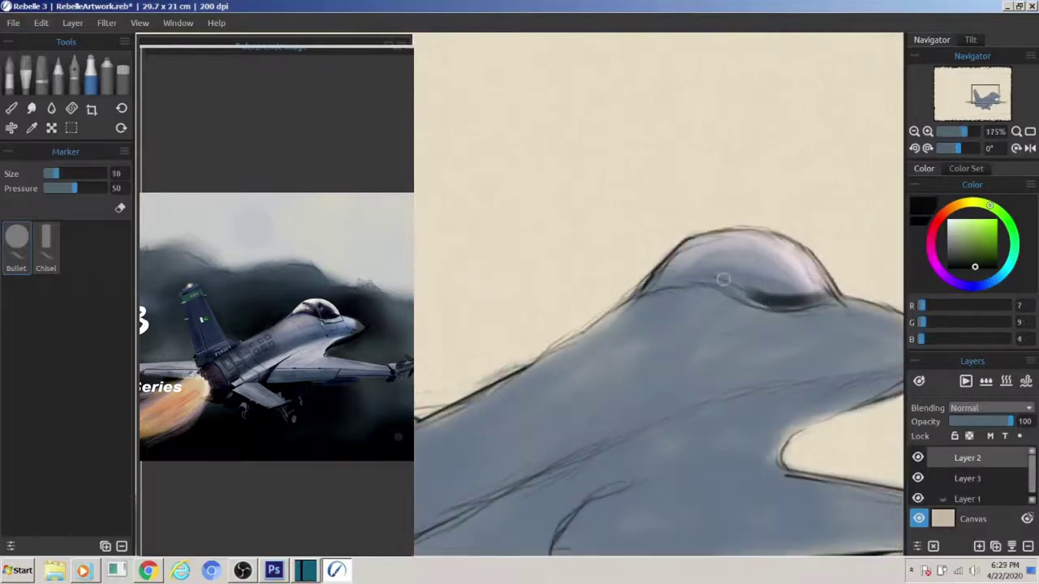
Step: Darken the canopy underside and fill the whole canopy with dark paint
mouse_move(642, 280)
left_mouse_down()
mouse_move(771, 308)
mouse_move(832, 300)
left_mouse_up()
key("bracketright")
left_click_drag(738, 243, 828, 301)
left_click_drag(649, 276, 836, 305)
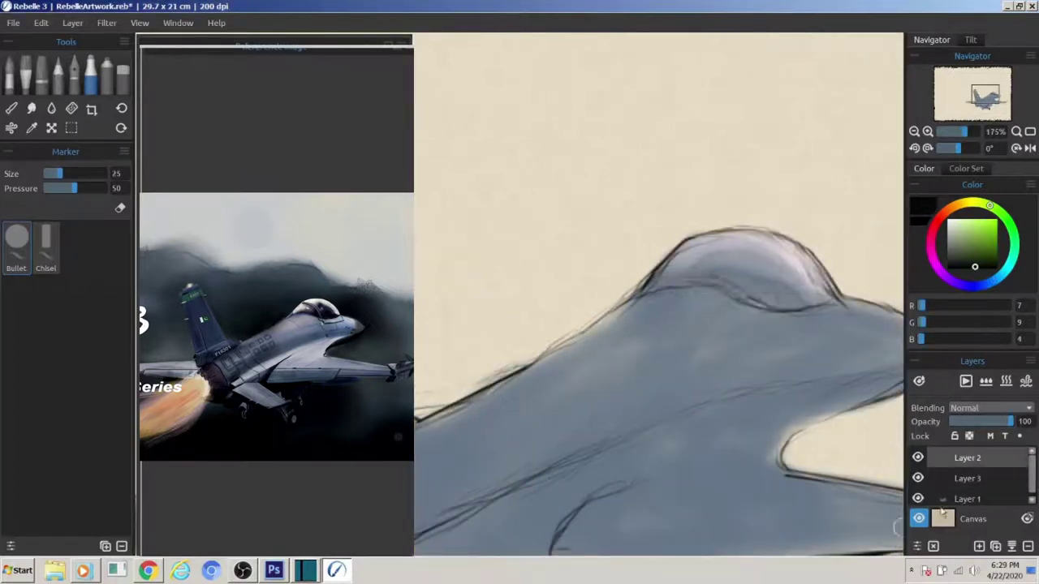
key("bracketleft")
left_click_drag(828, 259, 755, 304)
mouse_move(824, 300)
left_mouse_down()
mouse_move(642, 288)
mouse_move(797, 296)
mouse_move(788, 244)
left_mouse_up()
key("bracketleft")
key("bracketright")
key("bracketright")
mouse_move(807, 280)
left_mouse_down()
mouse_move(710, 244)
mouse_move(661, 271)
left_mouse_up()
mouse_move(690, 235)
left_mouse_down()
mouse_move(818, 288)
mouse_move(791, 294)
mouse_move(690, 244)
left_mouse_up()
Step: Paint a smoky blue halo background around the jet with a sampled colour
left_click(441, 278, "alt")
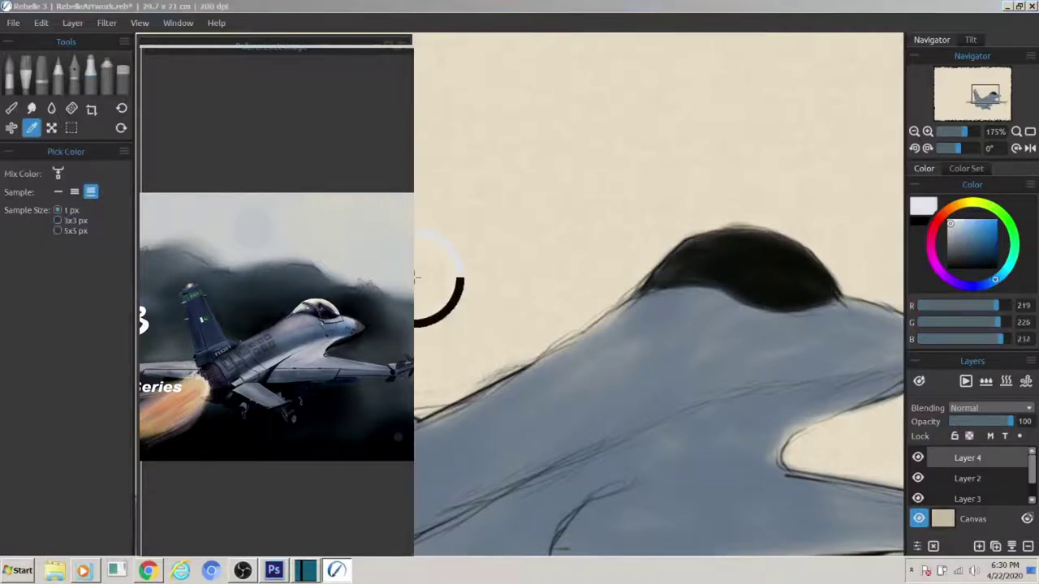
scroll(621, 328, "down", 3)
scroll(621, 328, "down", 2)
scroll(966, 479, "down", 2)
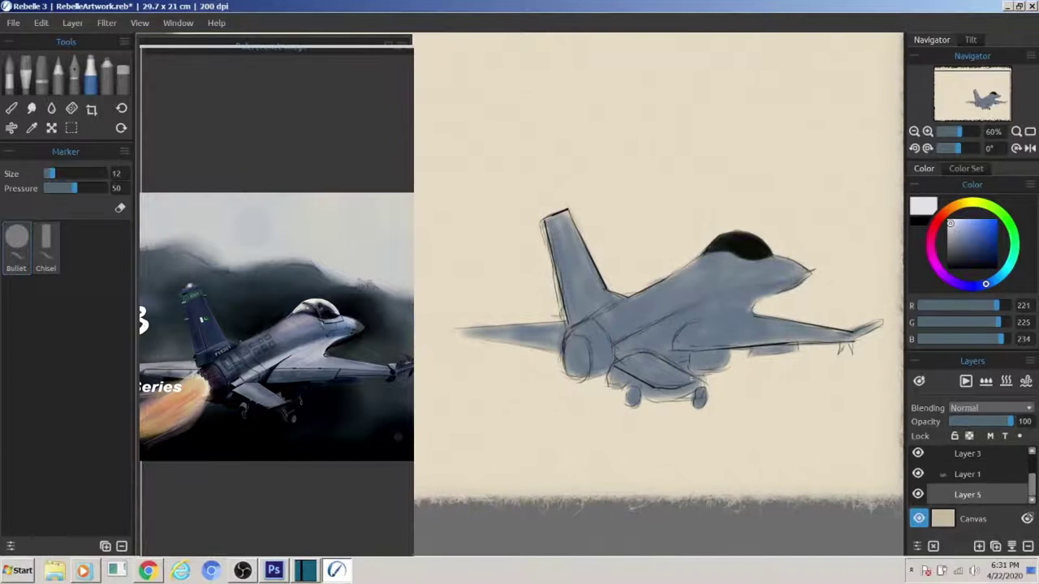
left_click(416, 336, "alt")
mouse_move(860, 357)
left_mouse_down()
mouse_move(534, 243)
mouse_move(747, 241)
left_mouse_up()
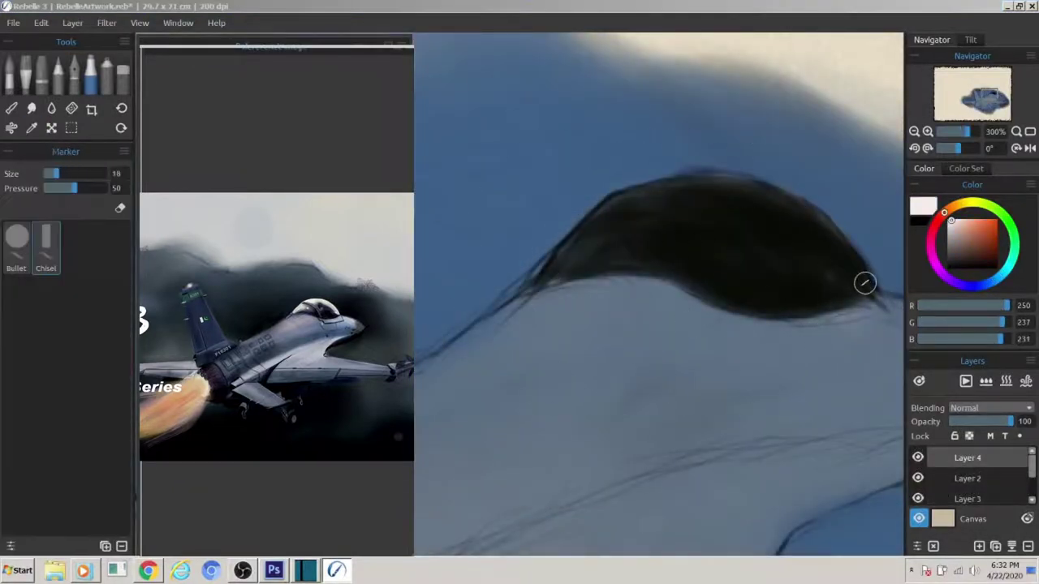
Step: Add light glossy highlights along the canopy top and tone its interior dark blue
left_click_drag(856, 272, 563, 252)
mouse_move(850, 281)
left_mouse_down()
mouse_move(572, 244)
mouse_move(527, 280)
left_mouse_up()
key("[")
key("[")
key("[")
mouse_move(706, 233)
left_mouse_down()
mouse_move(823, 283)
mouse_move(768, 206)
mouse_move(717, 190)
mouse_move(570, 248)
left_mouse_up()
key("bracketright")
key("bracketright")
key("bracketright")
left_click(425, 232, "alt")
mouse_move(848, 300)
left_mouse_down()
mouse_move(681, 242)
mouse_move(800, 297)
mouse_move(626, 239)
left_mouse_up()
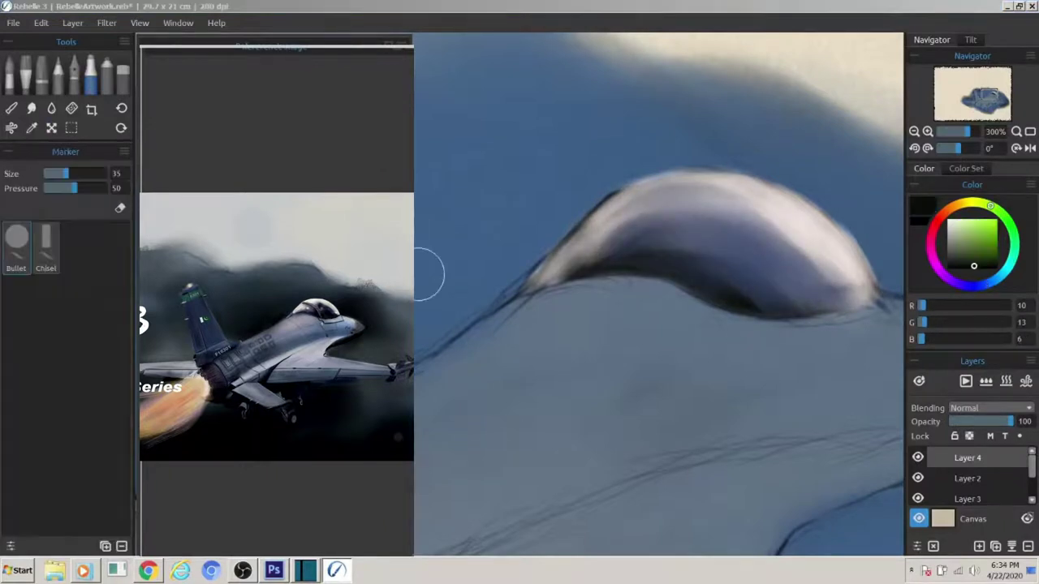
Step: Ink dark strokes along the canopy top and fill the jet's nose tip
left_click(74, 77)
key("bracketleft")
key("bracketleft")
key("bracketleft")
mouse_move(860, 280)
left_mouse_down()
mouse_move(845, 244)
mouse_move(795, 195)
mouse_move(634, 175)
mouse_move(856, 270)
left_mouse_up()
left_click(417, 208, "alt")
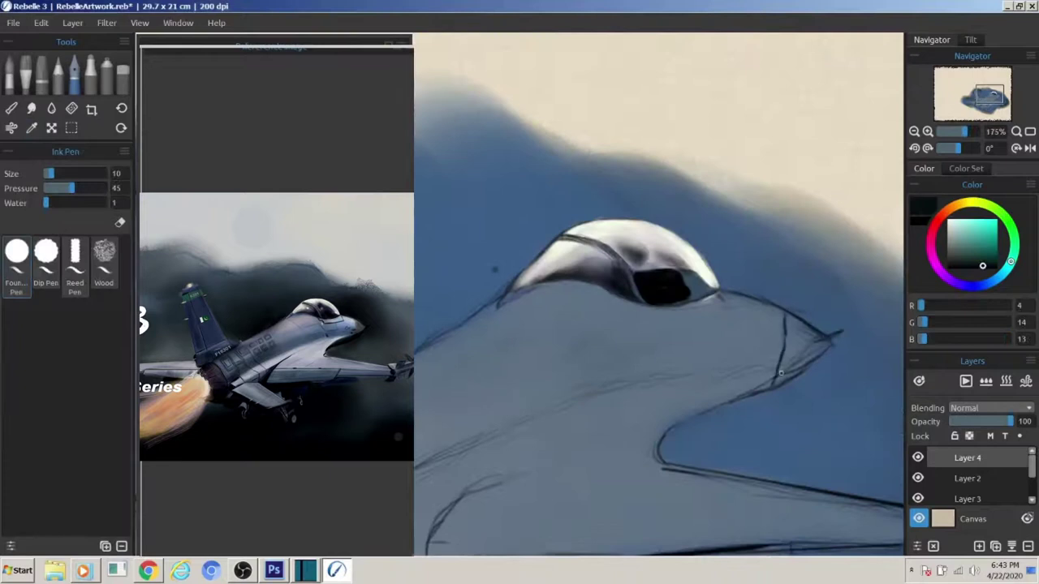
key("bracketright")
key("bracketright")
key("bracketright")
mouse_move(781, 372)
left_mouse_down()
mouse_move(836, 336)
mouse_move(781, 381)
left_mouse_up()
left_click_drag(786, 317, 783, 371)
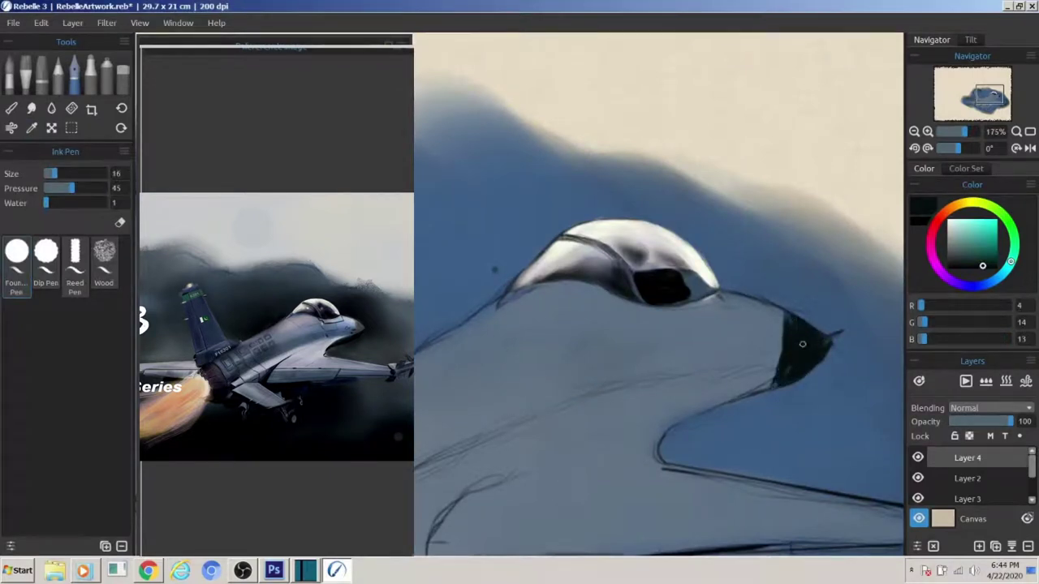
Step: Airbrush the nose cone in light grey and lighten the area near the canopy pale blue
left_click(436, 220, "alt")
key("a")
mouse_move(784, 318)
left_mouse_down()
mouse_move(821, 344)
mouse_move(792, 325)
mouse_move(754, 374)
left_mouse_up()
key("bracketright")
left_click(804, 334, "alt")
mouse_move(803, 334)
left_mouse_down()
mouse_move(818, 348)
mouse_move(785, 367)
left_mouse_up()
left_click(439, 223, "alt")
mouse_move(781, 323)
left_mouse_down()
mouse_move(726, 306)
mouse_move(766, 330)
mouse_move(652, 327)
left_mouse_up()
Step: Airbrush soft grey-blue over the nose and fuselage to smooth it
key("bracketleft")
key("bracketleft")
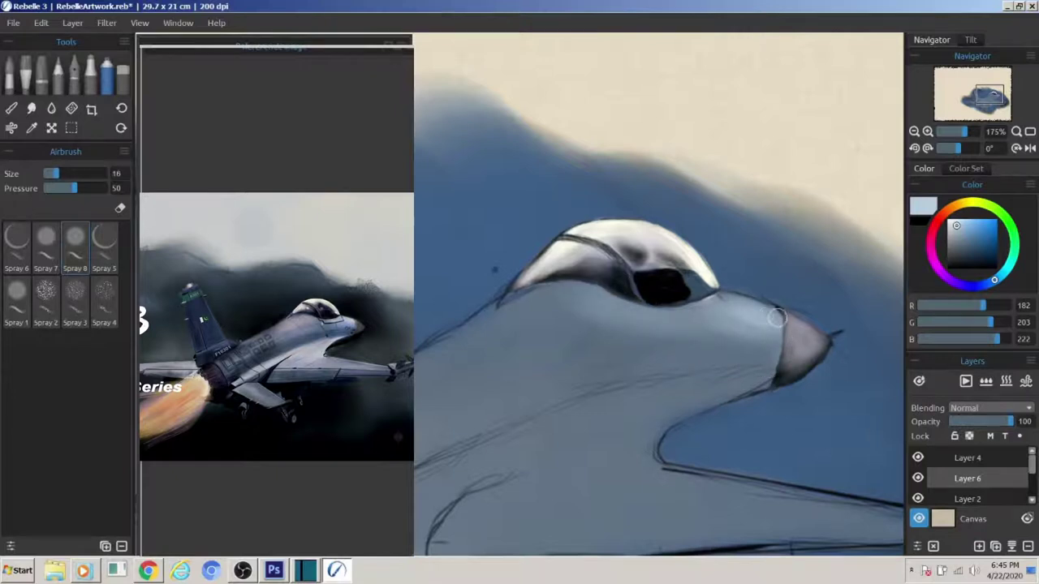
left_click_drag(714, 305, 767, 314)
key("bracketright")
key("bracketright")
left_click(422, 310, "alt")
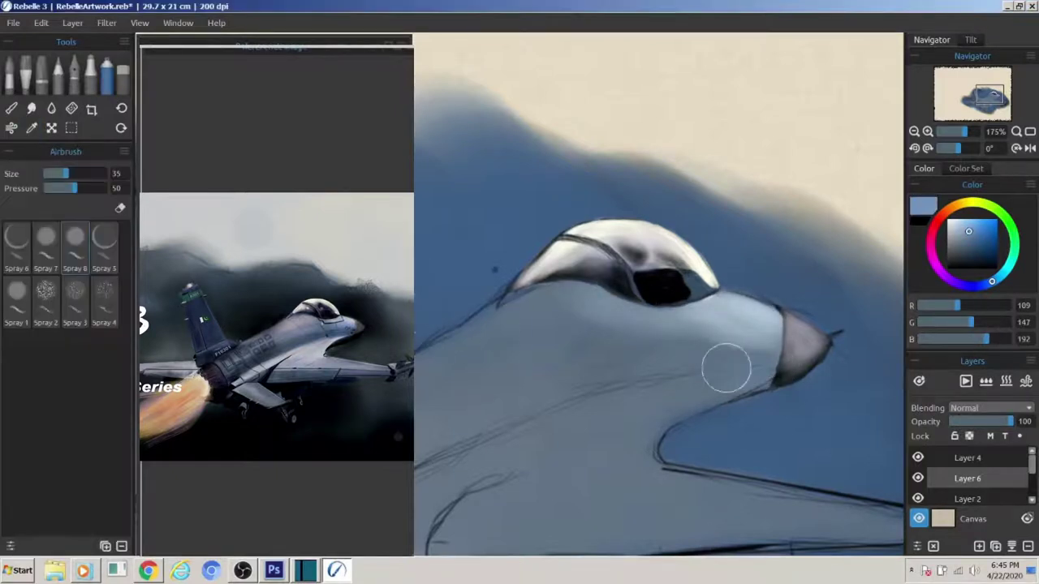
left_click(523, 363, "alt")
key("bracketright")
left_click_drag(648, 361, 737, 361)
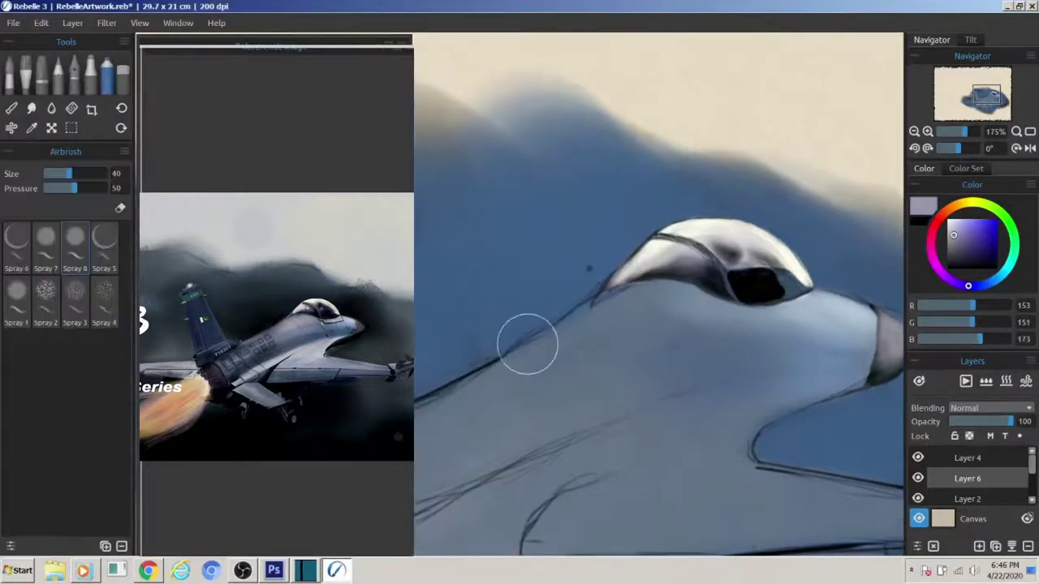
left_click_drag(529, 341, 692, 343)
key("bracketleft")
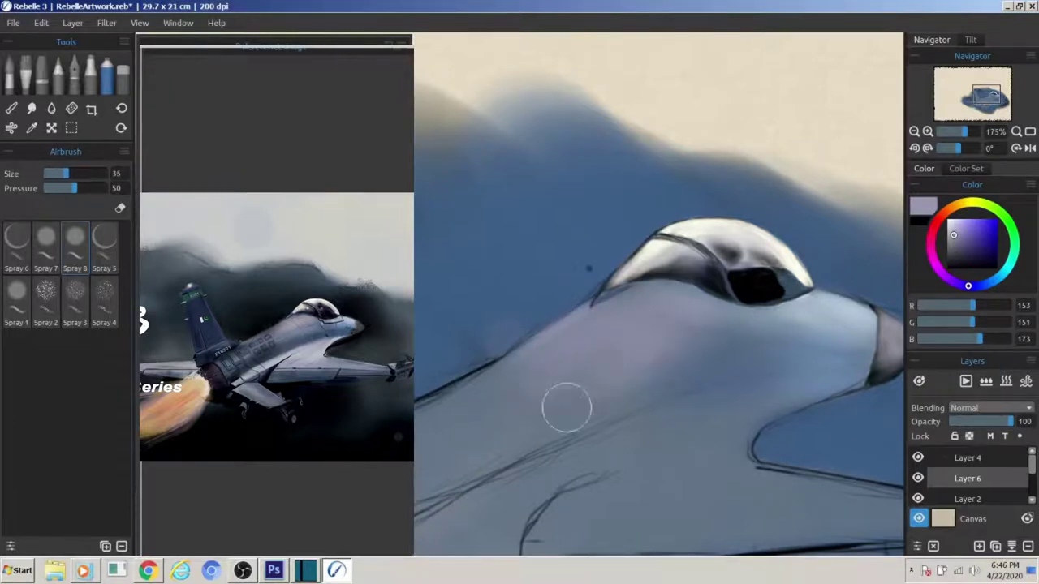
left_click_drag(284, 436, 417, 369)
Step: Blend lighter and slate tones along the fuselage near the canopy
left_click(429, 371, "alt")
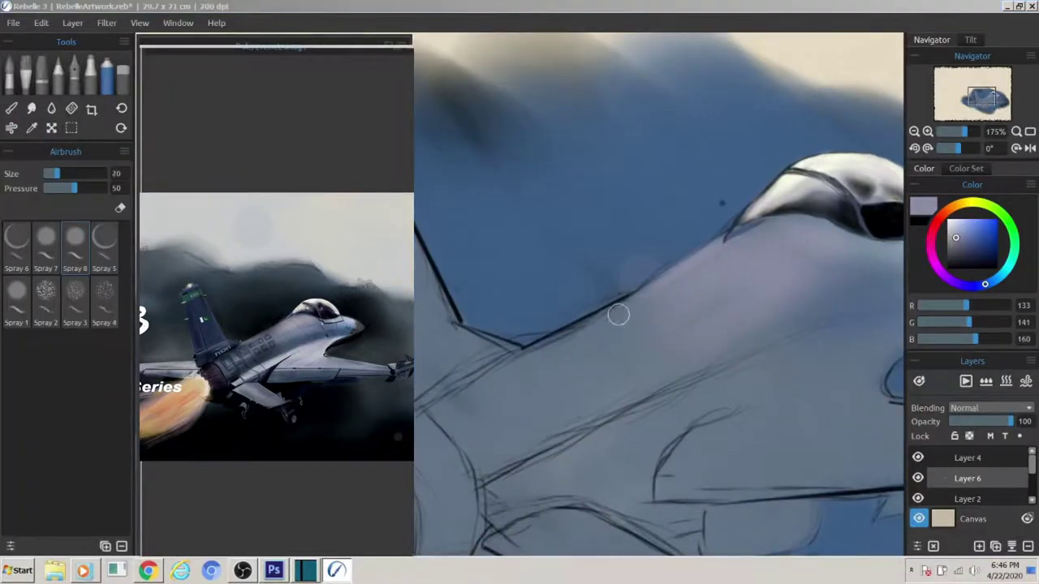
key("bracketright")
mouse_move(617, 329)
left_mouse_down()
mouse_move(494, 373)
mouse_move(631, 333)
left_mouse_up()
left_click(494, 366, "alt")
key("bracketleft")
key("bracketleft")
mouse_move(696, 383)
left_mouse_down()
mouse_move(540, 417)
mouse_move(587, 355)
left_mouse_up()
key("bracketleft")
key("bracketleft")
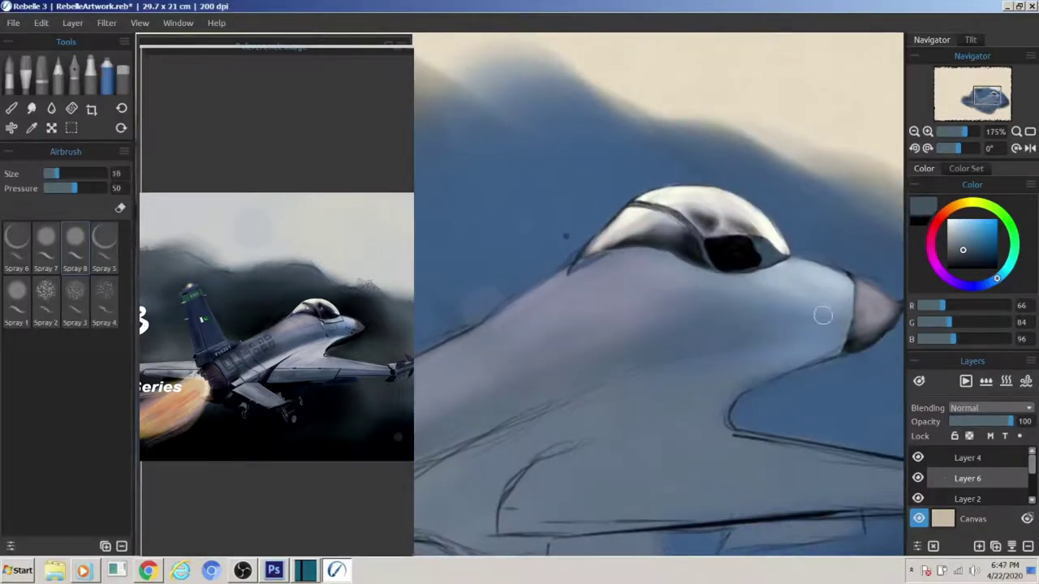
Step: Darken the tail fin in dark slate blue from base to top
mouse_move(678, 261)
left_mouse_down()
mouse_move(568, 411)
mouse_move(417, 382)
left_mouse_up()
left_click(417, 383, "alt")
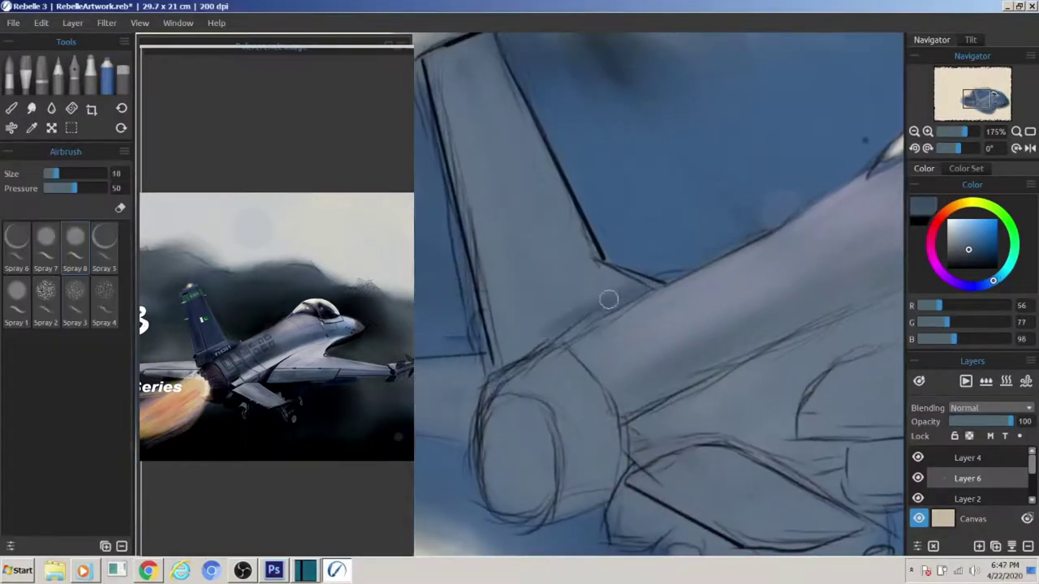
key("bracketright")
key("bracketleft")
mouse_move(598, 260)
left_mouse_down()
mouse_move(538, 269)
mouse_move(462, 146)
mouse_move(569, 192)
mouse_move(557, 220)
mouse_move(573, 208)
left_mouse_up()
key("bracketright")
key("bracketright")
key("bracketright")
left_click_drag(506, 145, 487, 57)
key("bracketleft")
key("bracketleft")
key("bracketleft")
Step: Add a light blue-grey stroke along the wing edge and darken the fin–fuselage junction navy
left_click(438, 367, "alt")
key("bracketright")
left_click(630, 290, "alt")
left_click_drag(604, 271, 497, 312)
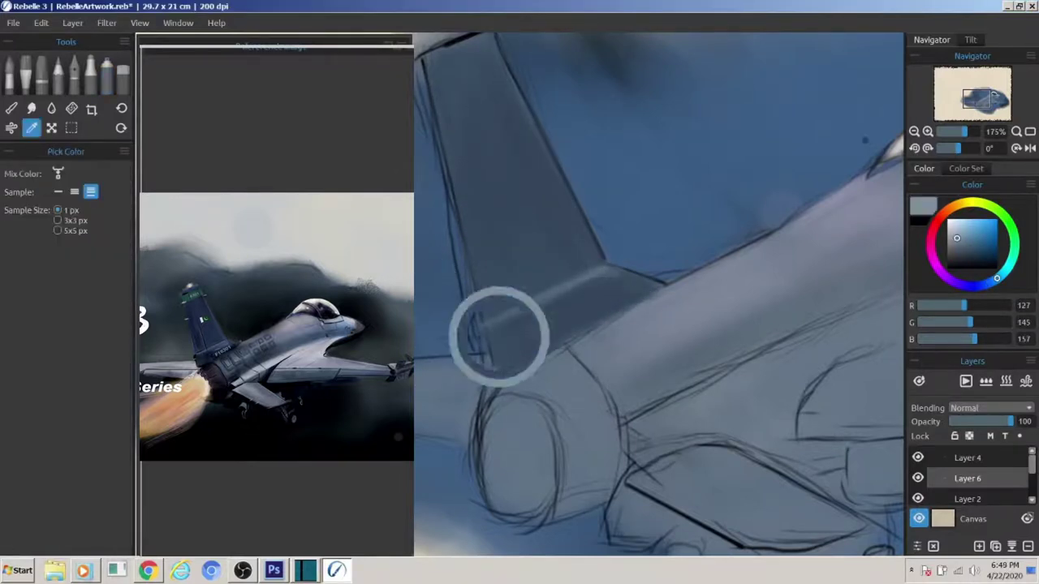
left_click(477, 332, "alt")
mouse_move(589, 275)
left_mouse_down()
mouse_move(503, 271)
mouse_move(602, 259)
left_mouse_up()
key("bracketleft")
key("bracketleft")
left_click_drag(493, 309, 617, 280)
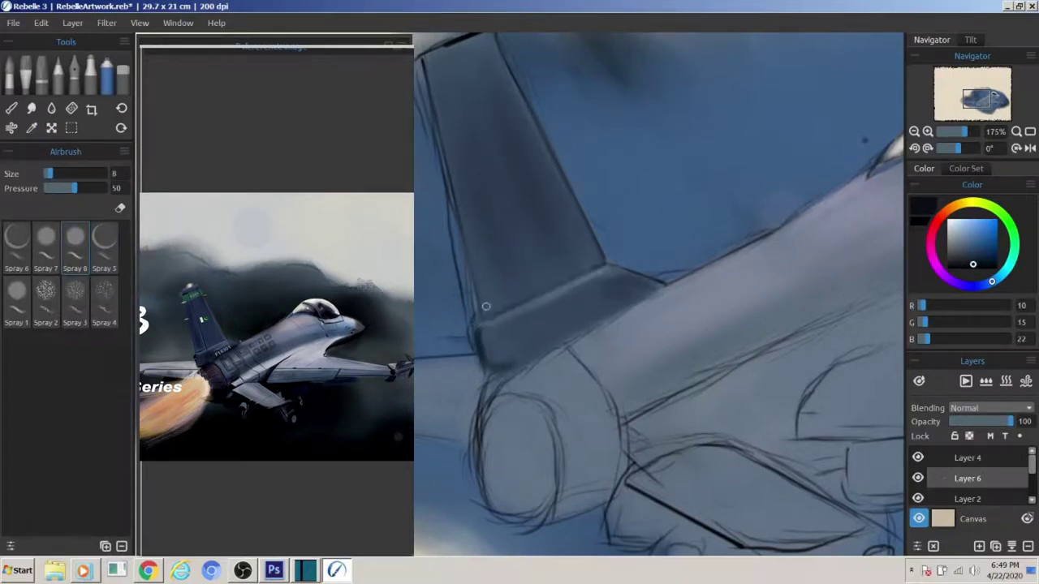
Step: Shade the engine intake rim dark and paint bright white highlights inside it
left_click_drag(514, 420, 541, 331)
mouse_move(584, 270)
left_mouse_down()
mouse_move(624, 327)
mouse_move(579, 318)
mouse_move(575, 281)
mouse_move(552, 285)
mouse_move(556, 313)
mouse_move(527, 297)
mouse_move(599, 329)
left_mouse_up()
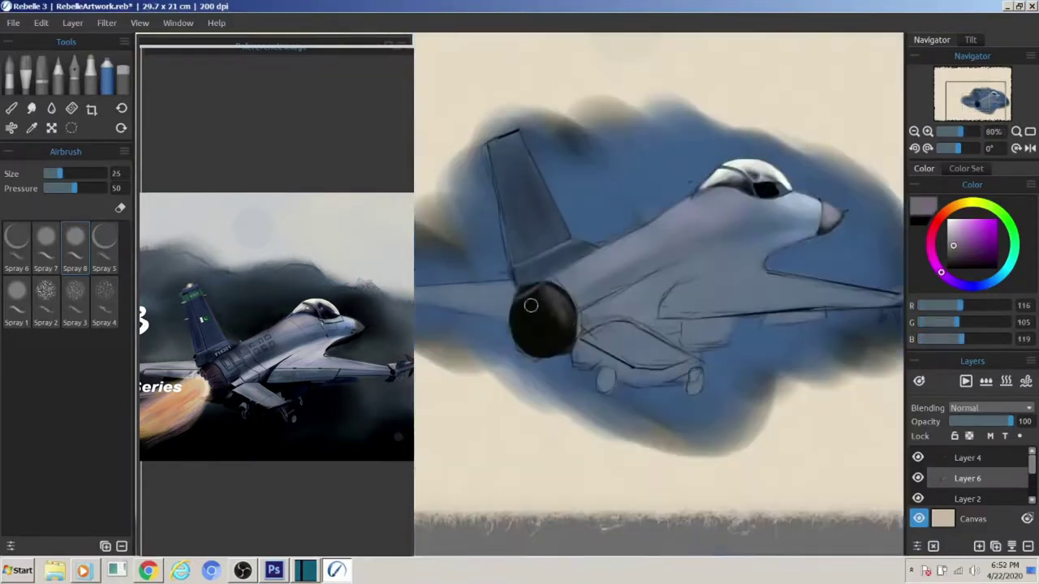
mouse_move(528, 301)
left_mouse_down()
mouse_move(569, 290)
mouse_move(549, 303)
mouse_move(555, 340)
mouse_move(560, 324)
mouse_move(528, 349)
left_mouse_up()
key("bracketleft")
key("bracketleft")
key("bracketleft")
key("bracketright")
key("bracketright")
key("bracketright")
left_click(563, 328, "alt")
key("bracketleft")
key("bracketleft")
mouse_move(519, 309)
left_mouse_down()
mouse_move(527, 341)
mouse_move(451, 367)
left_mouse_up()
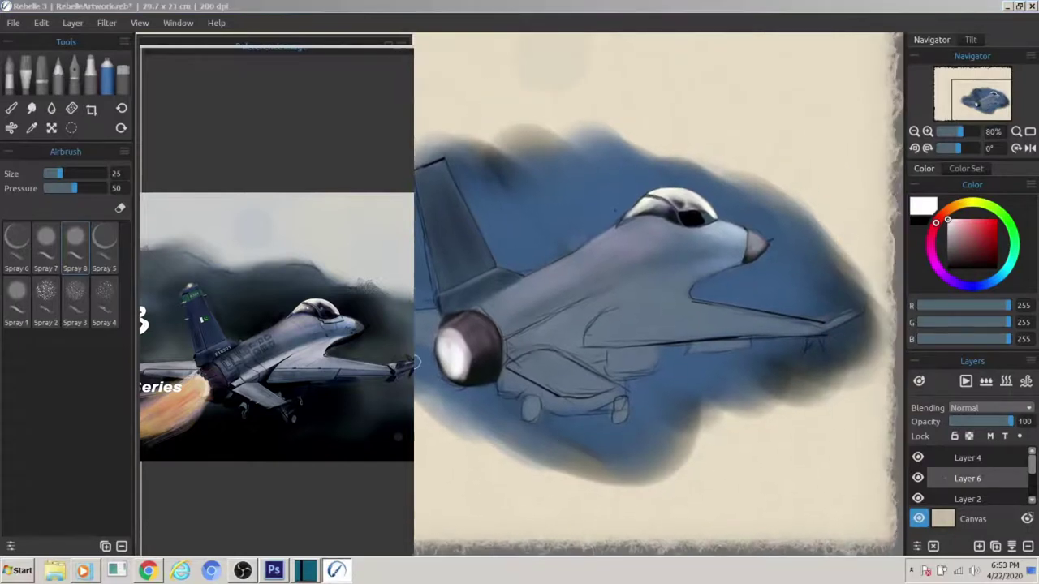
Step: Brighten the wing and fuselage underside with light grey sampled near the cockpit
key("bracketright")
left_click(755, 243, "alt")
key("bracketleft")
key("bracketleft")
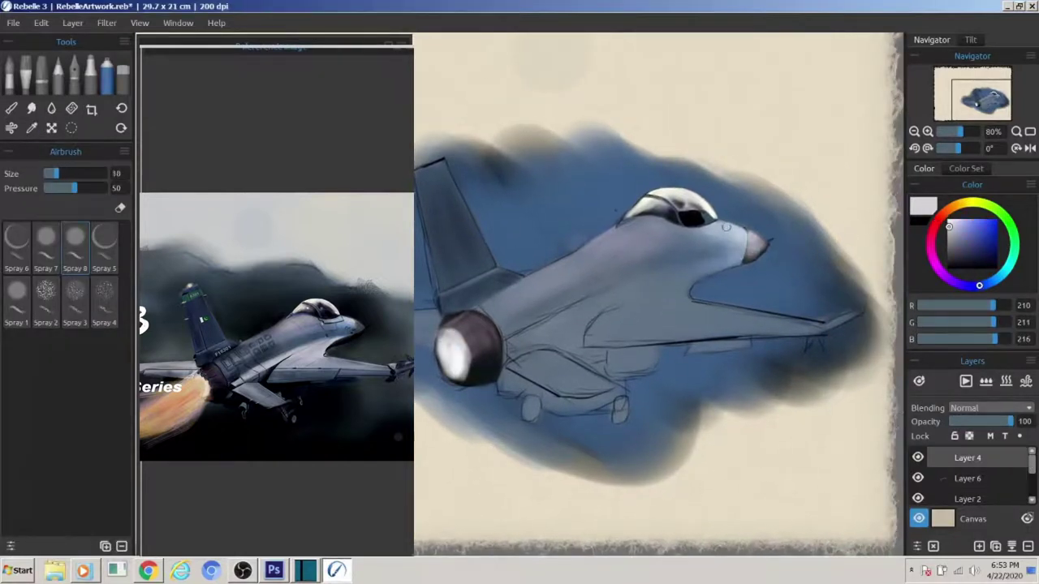
left_click(739, 254, "alt")
key("bracketleft")
key("bracketleft")
left_click(765, 243, "alt")
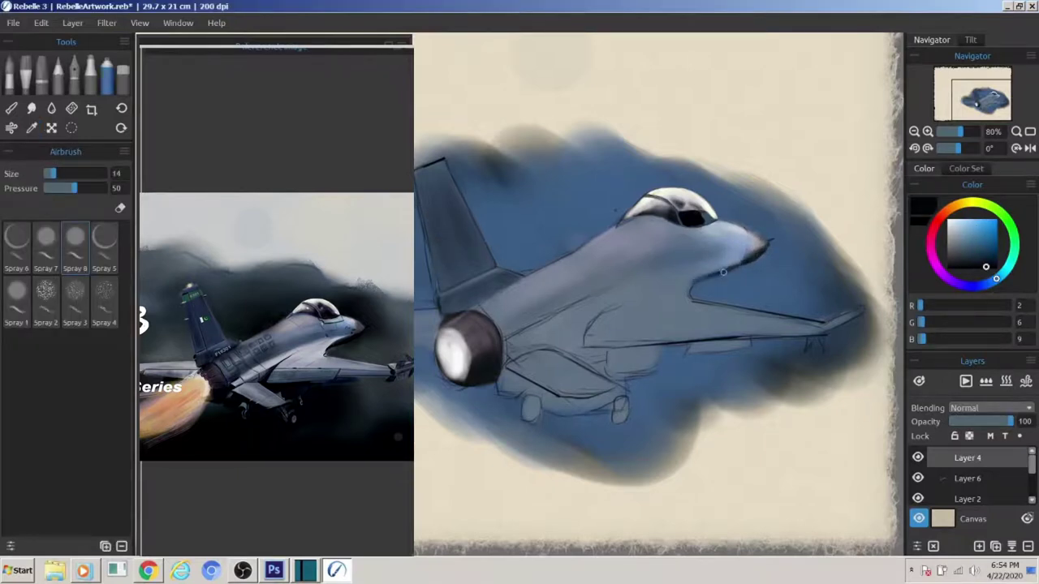
key("bracketright")
left_click(676, 271, "alt")
mouse_move(668, 316)
left_mouse_down()
mouse_move(712, 309)
mouse_move(668, 284)
mouse_move(755, 337)
left_mouse_up()
key("bracketright")
key("bracketright")
mouse_move(820, 325)
left_mouse_down()
mouse_move(646, 298)
mouse_move(731, 329)
left_mouse_up()
key("bracketleft")
key("bracketleft")
key("bracketleft")
Step: Airbrush dark blue lines and shadows along the lower wing edge and beneath it
scroll(507, 286, "up", 3)
mouse_move(504, 430)
left_mouse_down()
mouse_move(622, 486)
mouse_move(691, 479)
mouse_move(498, 452)
mouse_move(529, 457)
mouse_move(592, 501)
left_mouse_up()
left_click(455, 414, "alt")
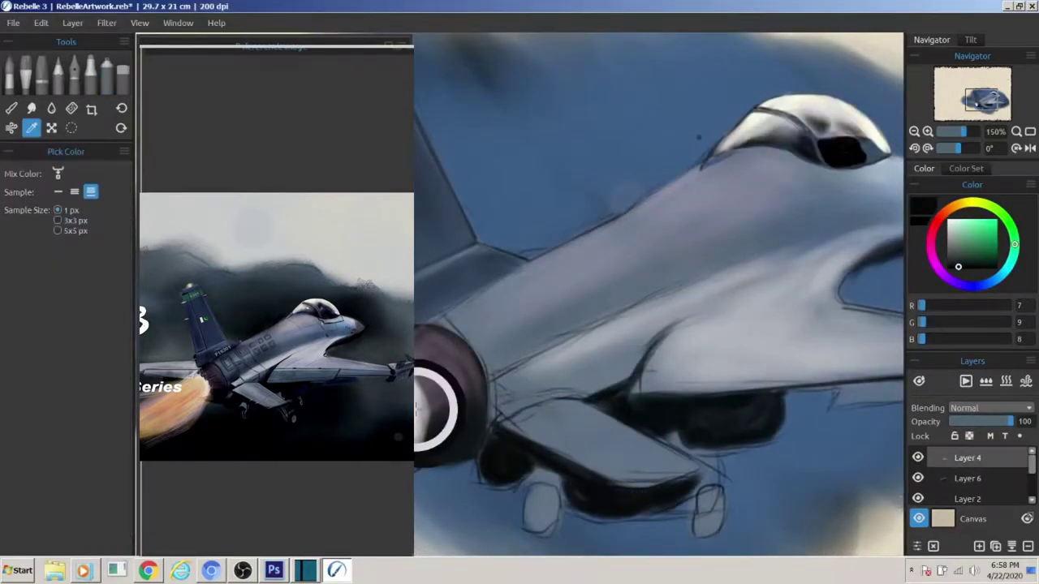
key("b")
key("a")
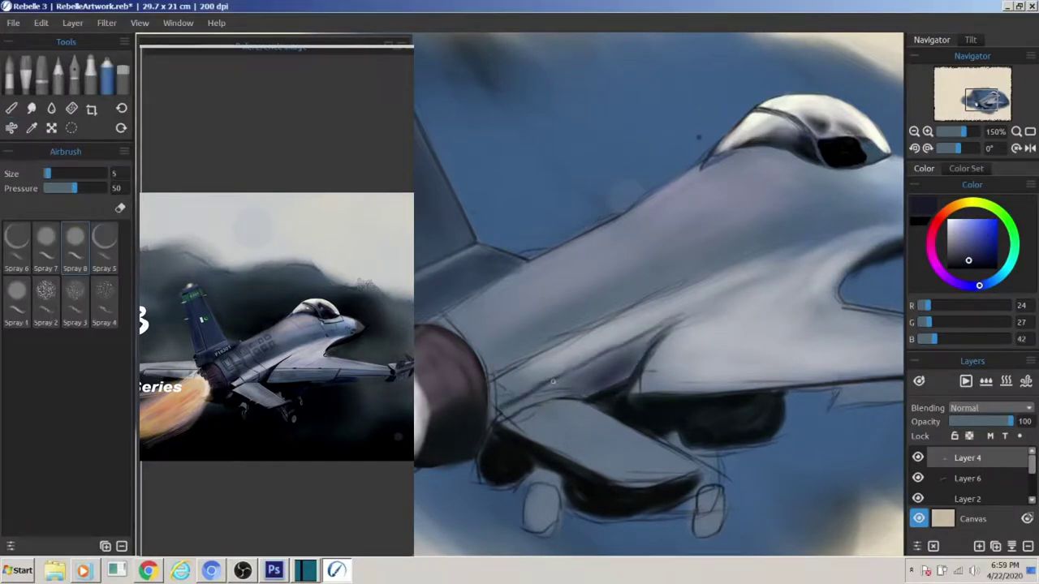
left_click_drag(661, 329, 565, 388)
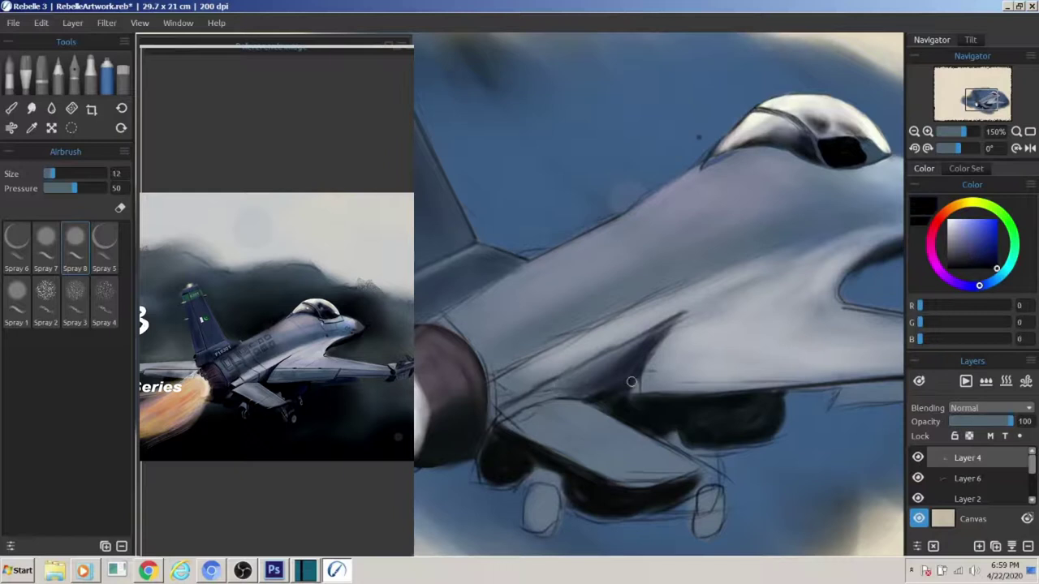
left_click_drag(594, 403, 739, 421)
left_click(449, 402, "alt")
Step: Airbrush light grey highlights along the wing's leading and lower edges
mouse_move(630, 373)
left_mouse_down()
mouse_move(528, 374)
mouse_move(504, 385)
mouse_move(690, 309)
left_mouse_up()
left_click_drag(532, 390, 718, 289)
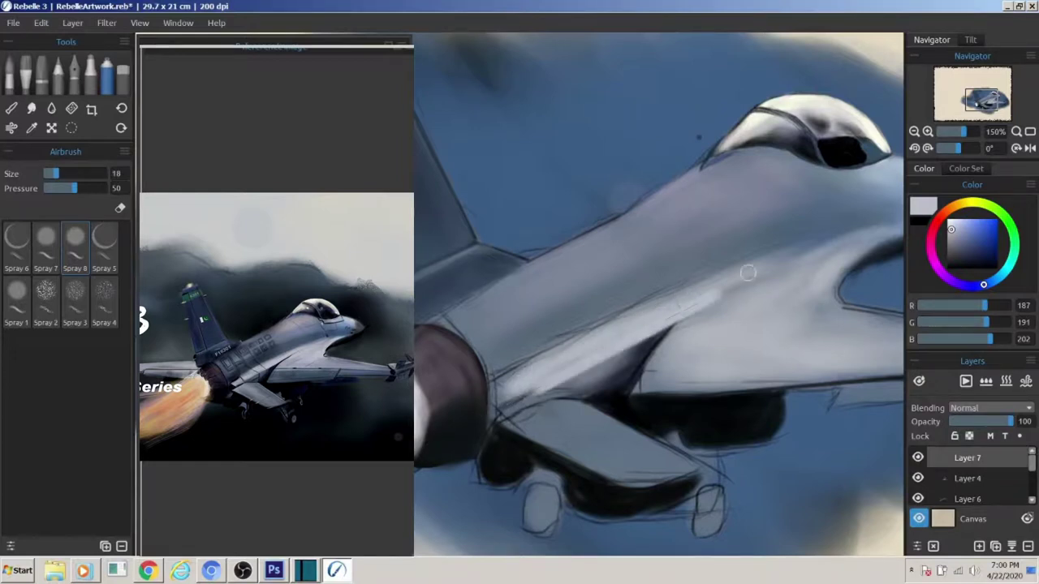
key("b")
key("a")
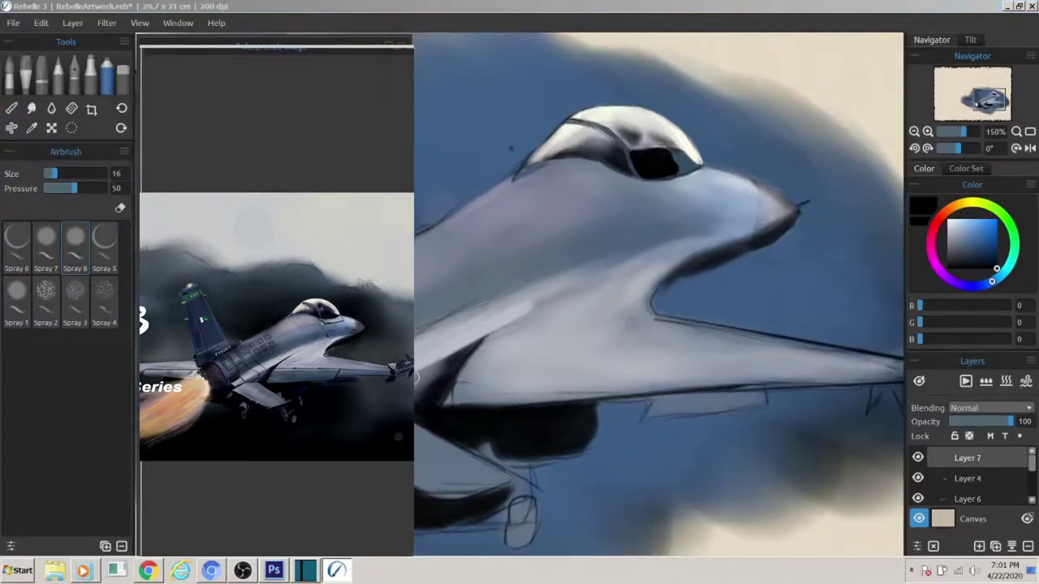
Step: Ink a diagonal stroke and a dark line along the wing's lower edge
left_click(73, 77)
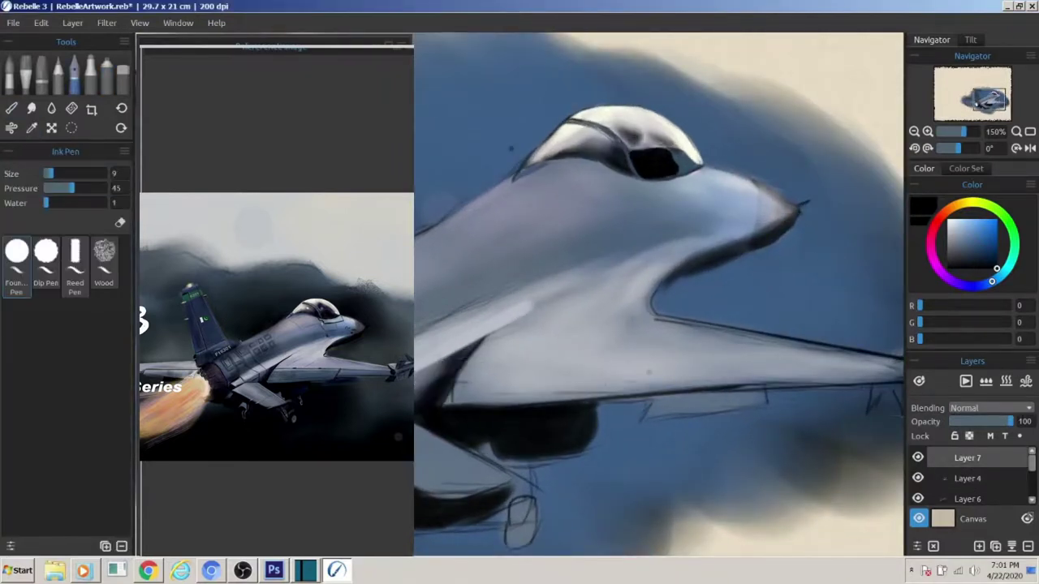
left_click_drag(706, 360, 682, 394)
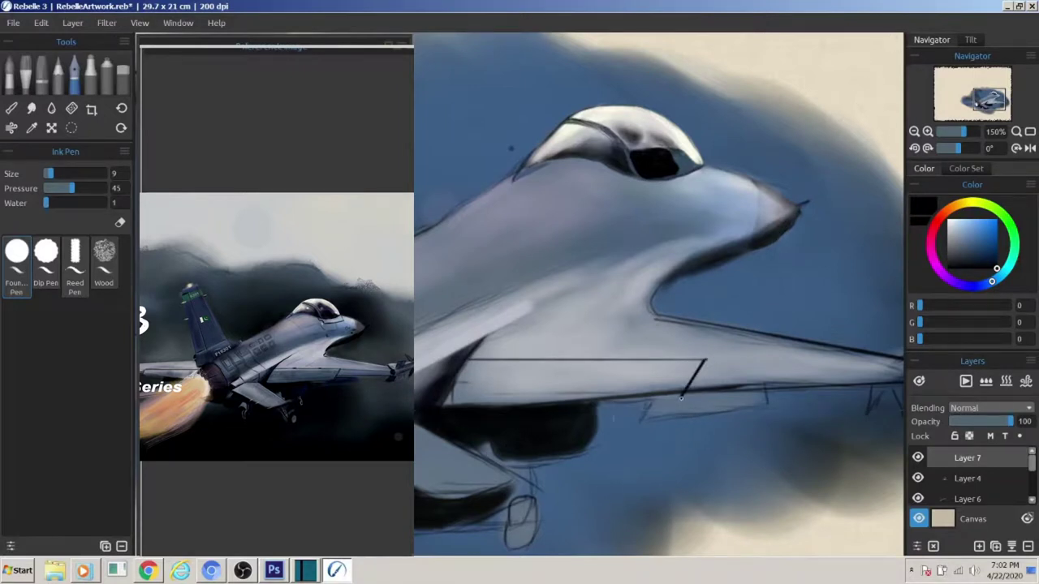
left_click_drag(445, 405, 683, 397)
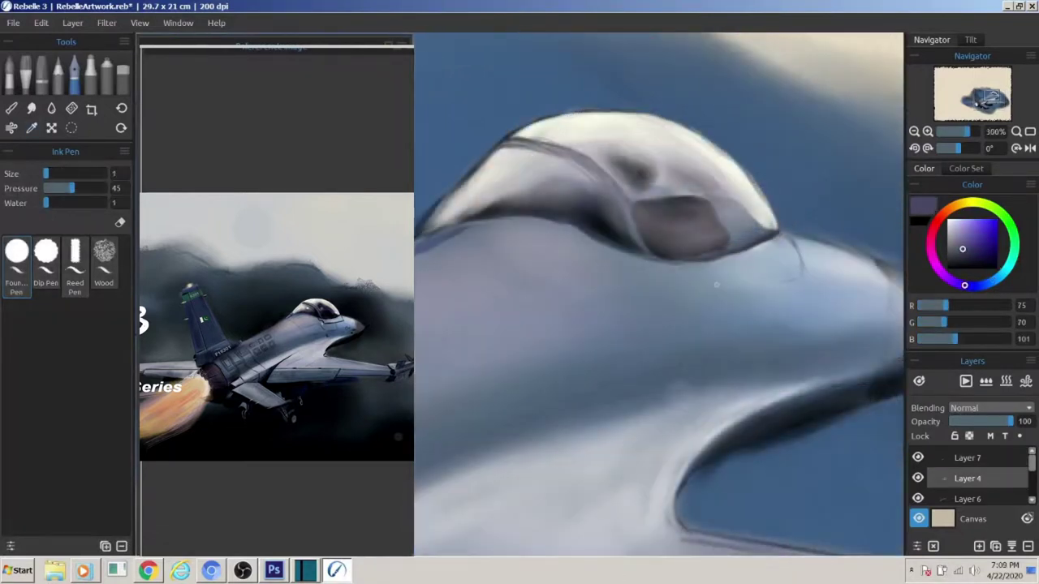
Step: Undo the stray line, ink the canopy's lower edge, and add a short purple-black stroke below
key("ctrl+z")
left_click_drag(800, 277, 668, 291)
left_click(967, 260)
left_click_drag(651, 271, 663, 293)
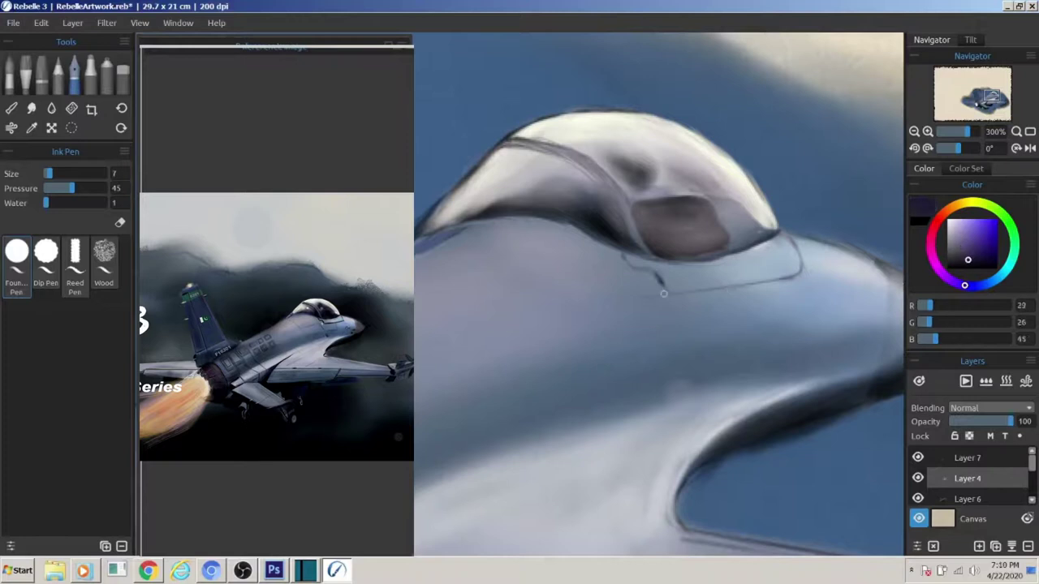
Step: Trace the canopy's lower frame in dark ink with a slightly thinner pen
mouse_move(759, 244)
left_mouse_down()
mouse_move(622, 229)
mouse_move(505, 145)
mouse_move(633, 221)
left_mouse_up()
key("bracketleft")
key("bracketleft")
left_click_drag(621, 256, 649, 282)
scroll(625, 313, "right", 3)
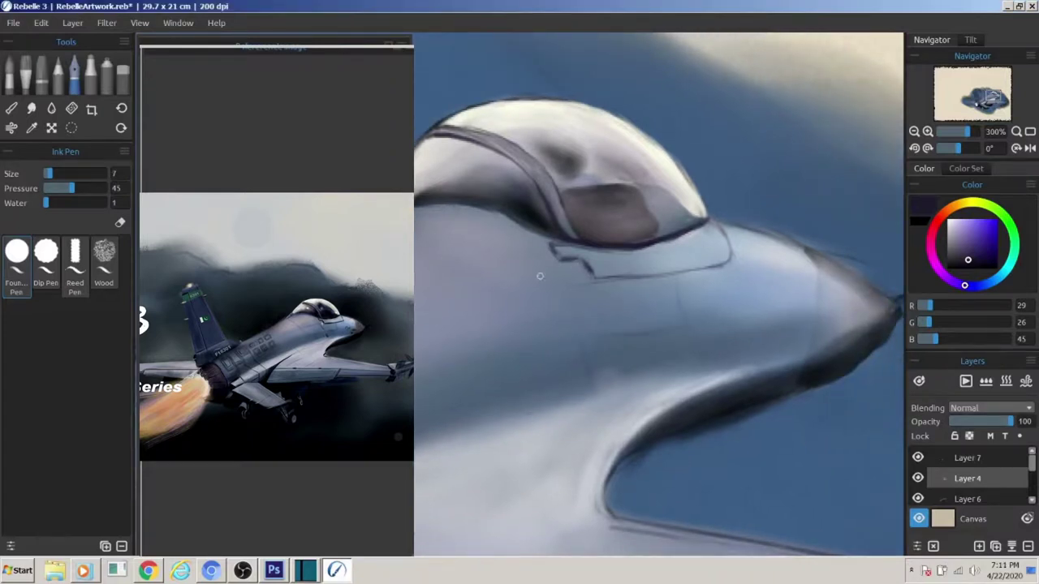
scroll(540, 276, "left", 5)
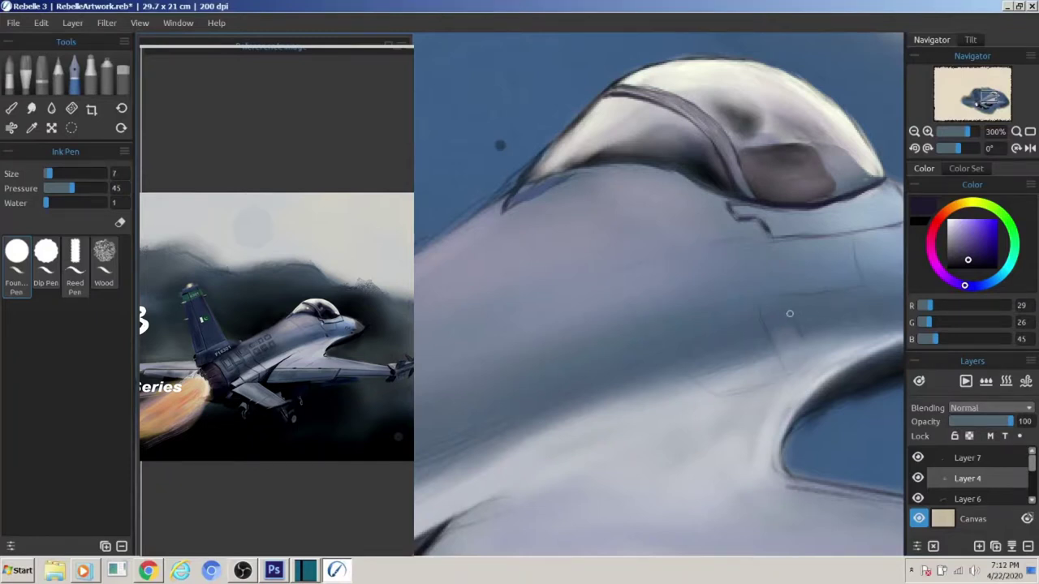
Step: Add a small dark panel mark on the fuselage and extend the dark edge line up-right
left_click_drag(790, 335, 787, 333)
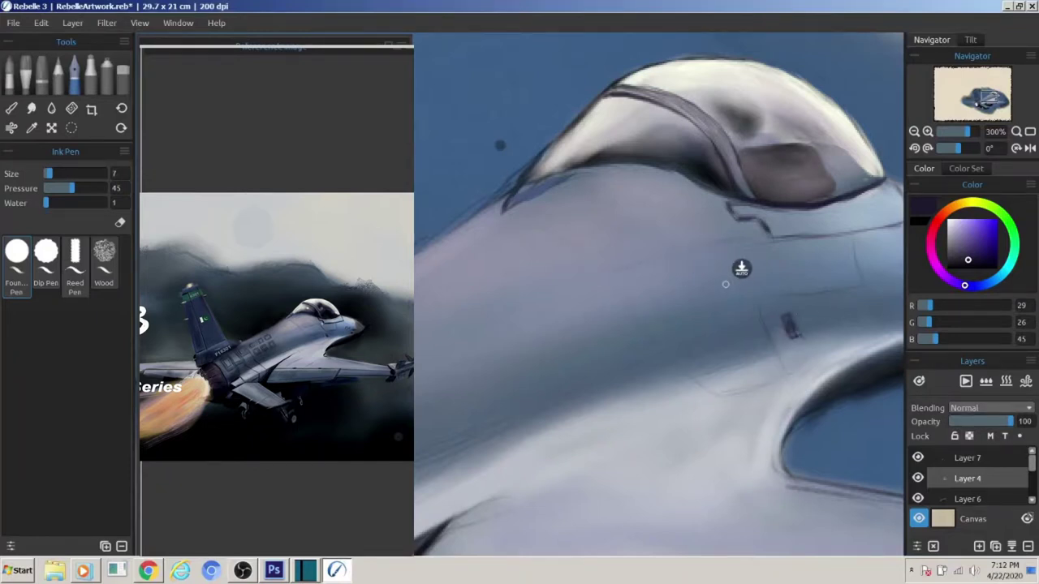
scroll(635, 315, "down", 2)
scroll(650, 325, "down", 2)
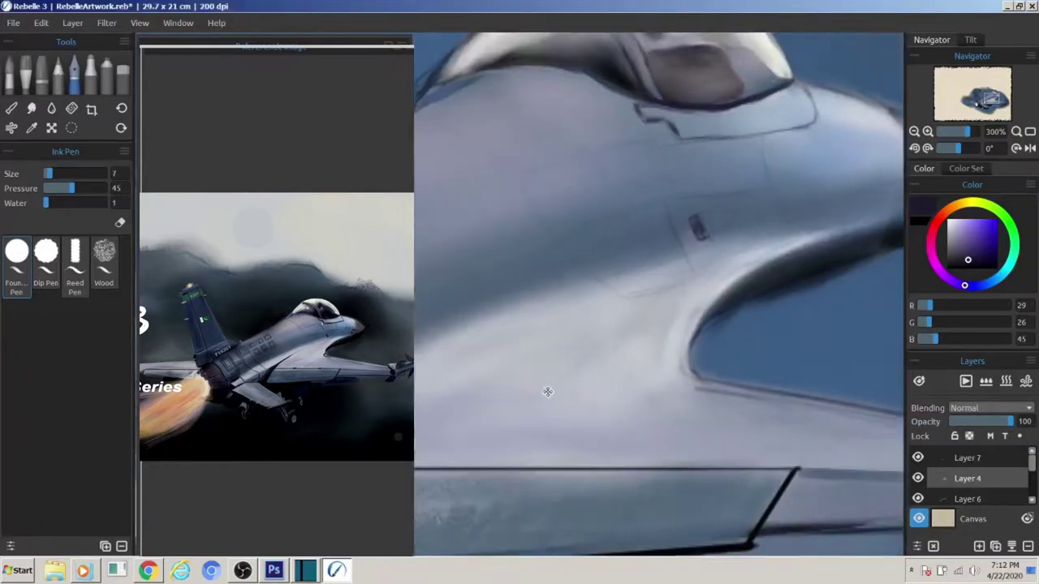
scroll(670, 344, "down", 2)
left_click_drag(546, 415, 621, 366)
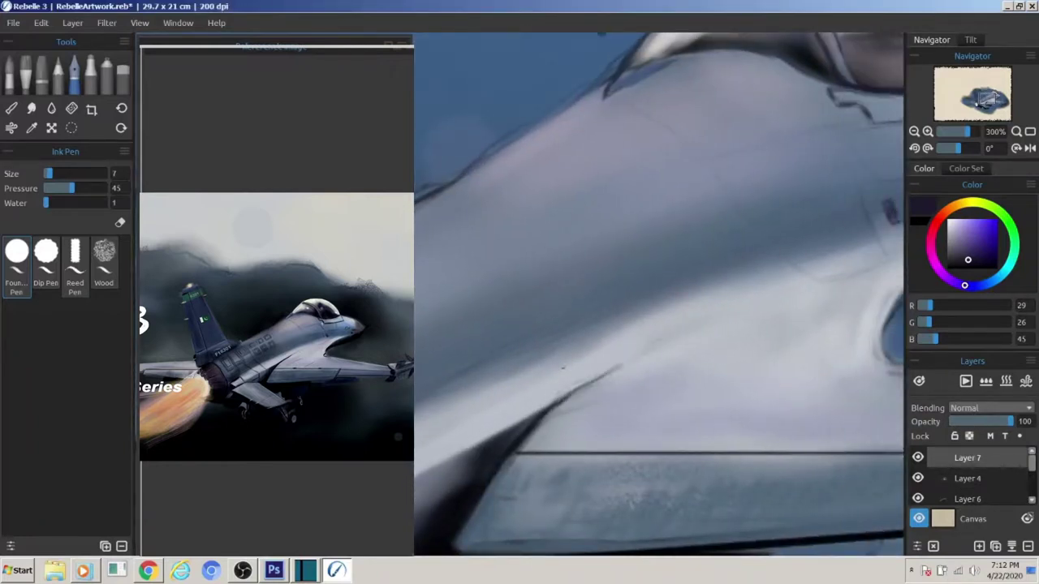
Step: Paint sampled sky blue over the dark line at the canopy base
scroll(567, 177, "up", 2)
left_click(585, 203, "alt")
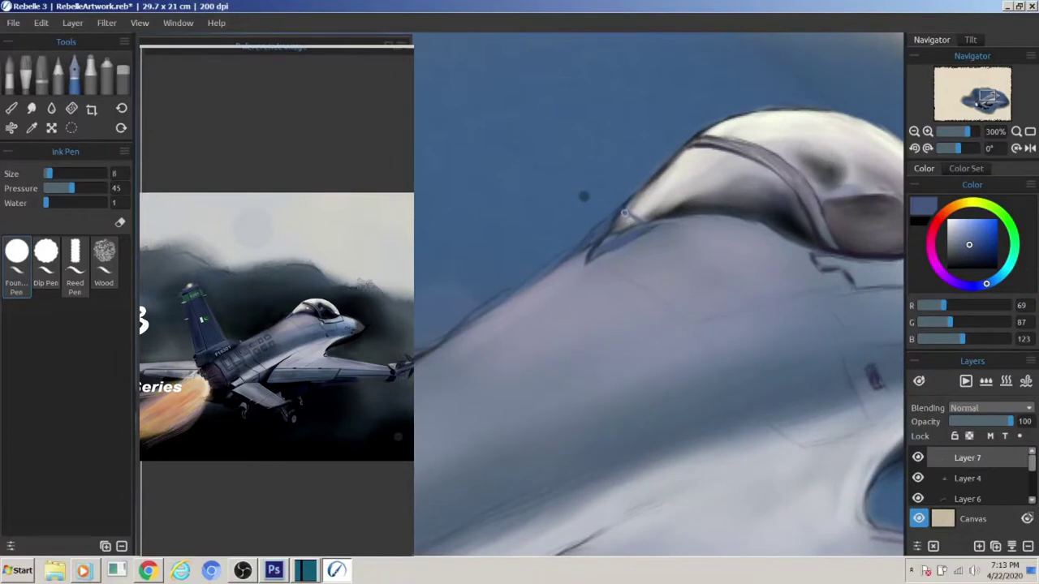
left_click_drag(609, 231, 591, 252)
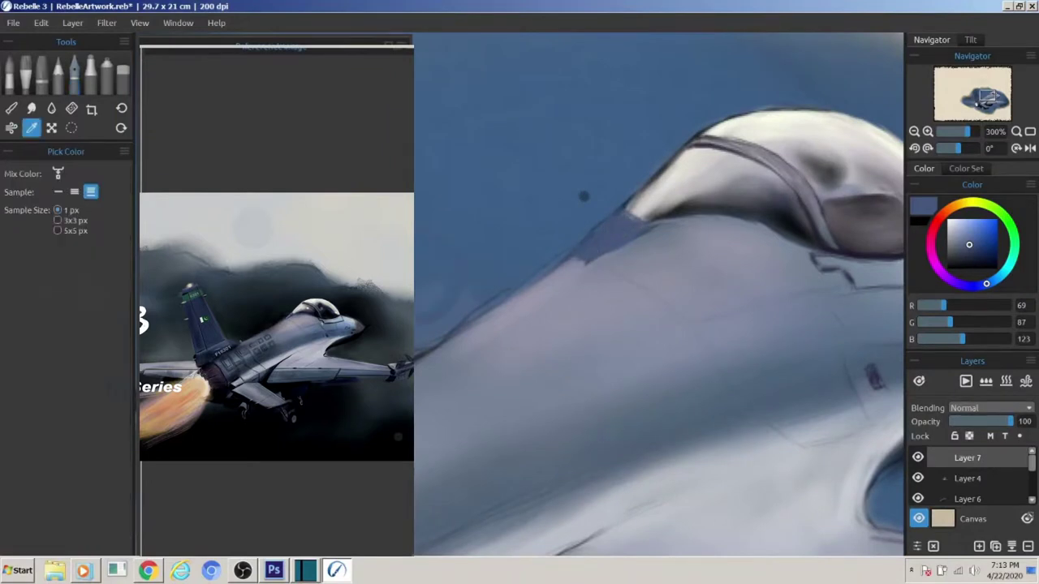
Step: Airbrush soft fuselage and pink-grey tones along the canopy edge, then return to near-black ink
left_click(601, 263, "alt")
left_click(522, 225, "alt")
key("a")
mouse_move(625, 211)
left_mouse_down()
mouse_move(584, 245)
mouse_move(592, 239)
left_mouse_up()
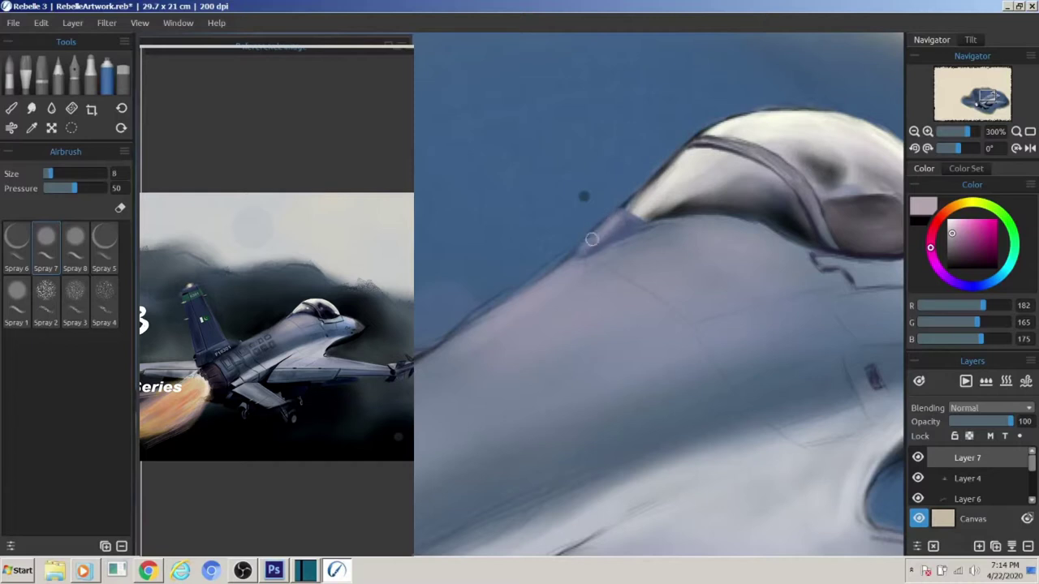
left_click(73, 81)
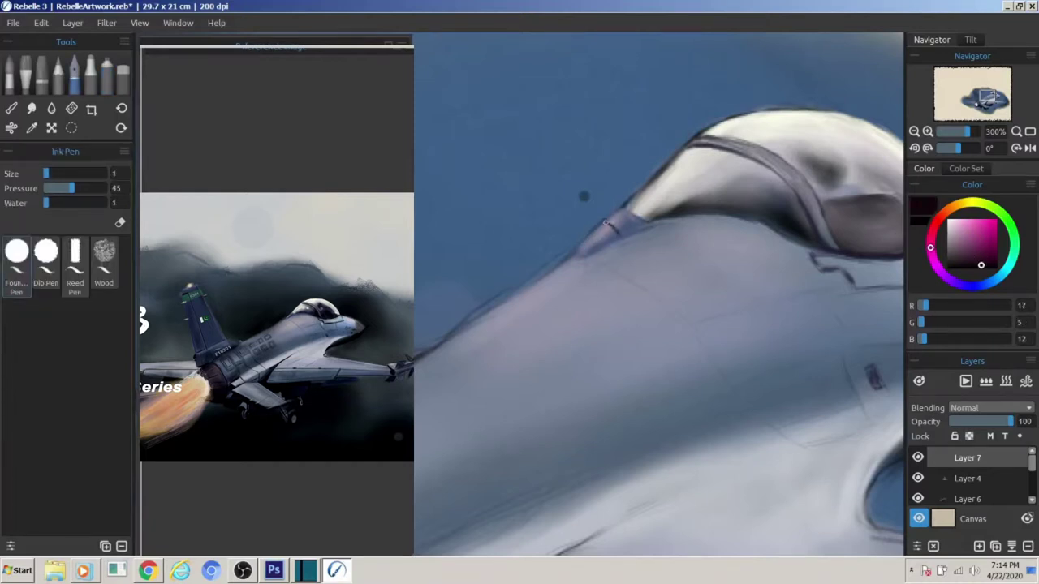
scroll(667, 333, "down", 5)
scroll(667, 333, "up", 4)
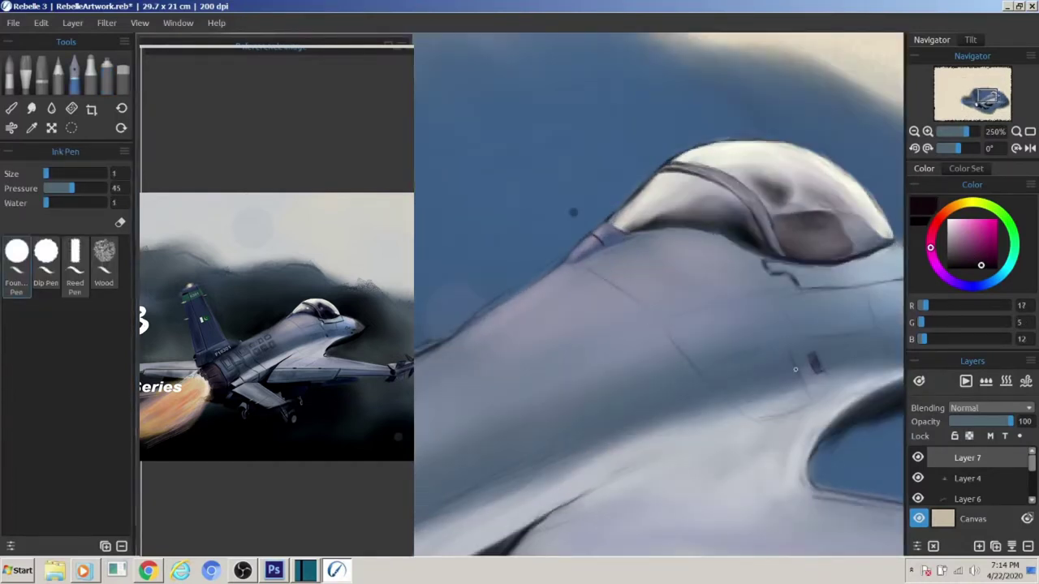
scroll(735, 305, "down", 2)
Step: Scroll the canvas up and down to inspect the tail fin and fuselage
scroll(735, 304, "down", 5)
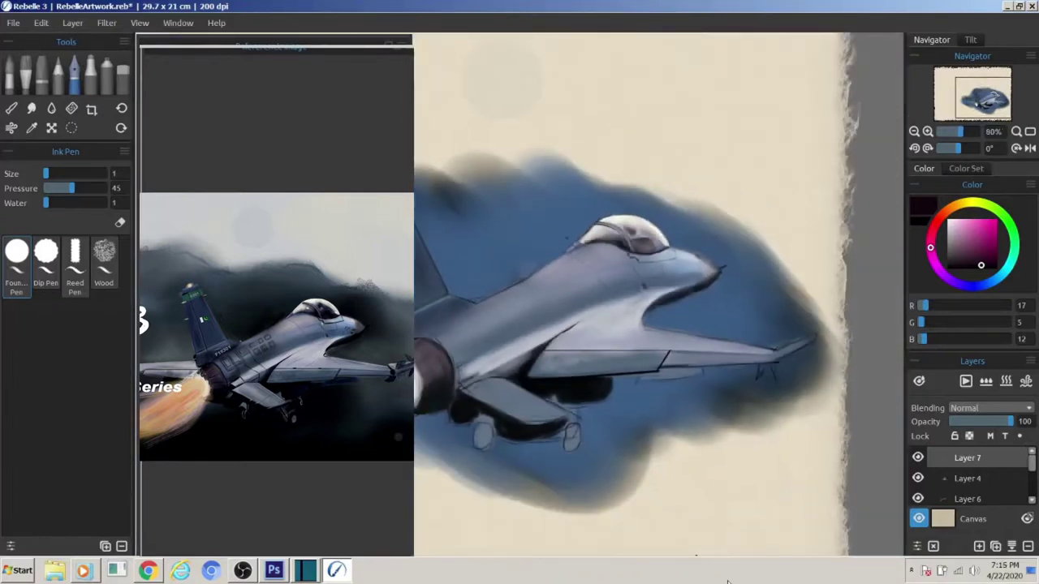
scroll(587, 345, "up", 1)
scroll(561, 376, "up", 3)
scroll(561, 376, "down", 1)
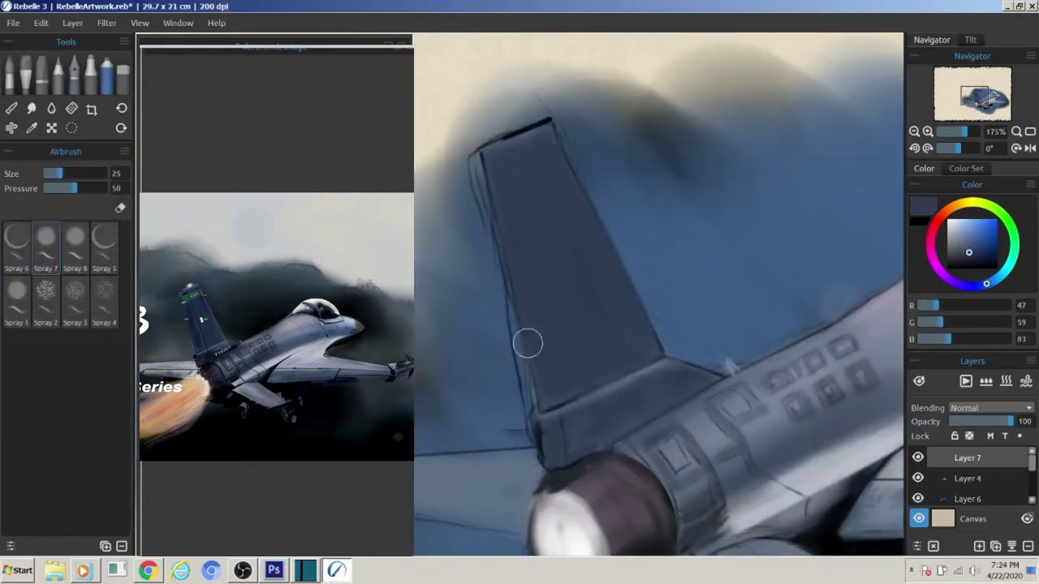
Step: Draw a straight dark line along the tail fin with a light grey highlight
left_click_drag(517, 190, 581, 371)
left_click(581, 371, "shift")
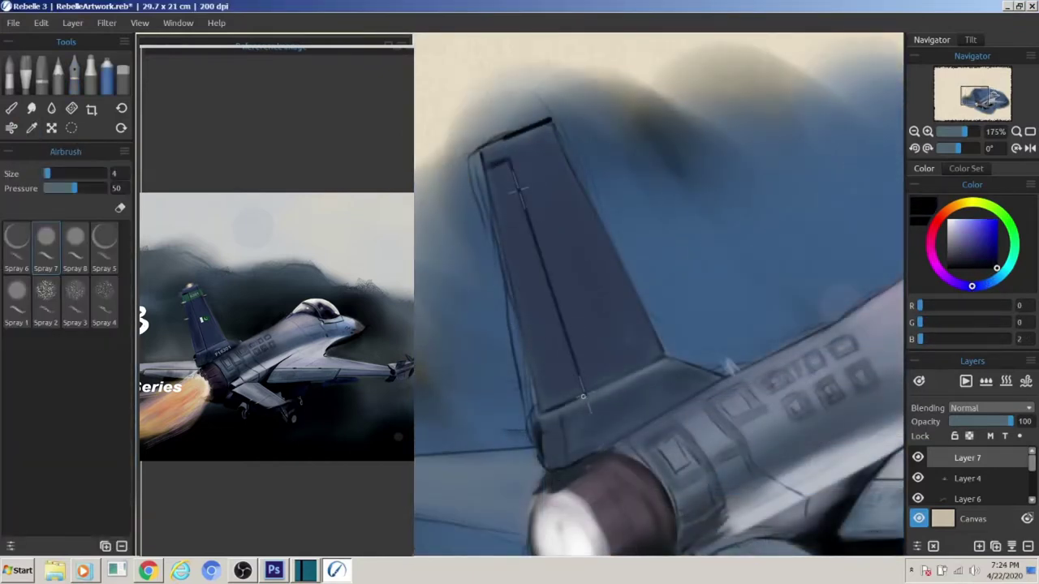
left_click(950, 227)
left_click(507, 161, "shift")
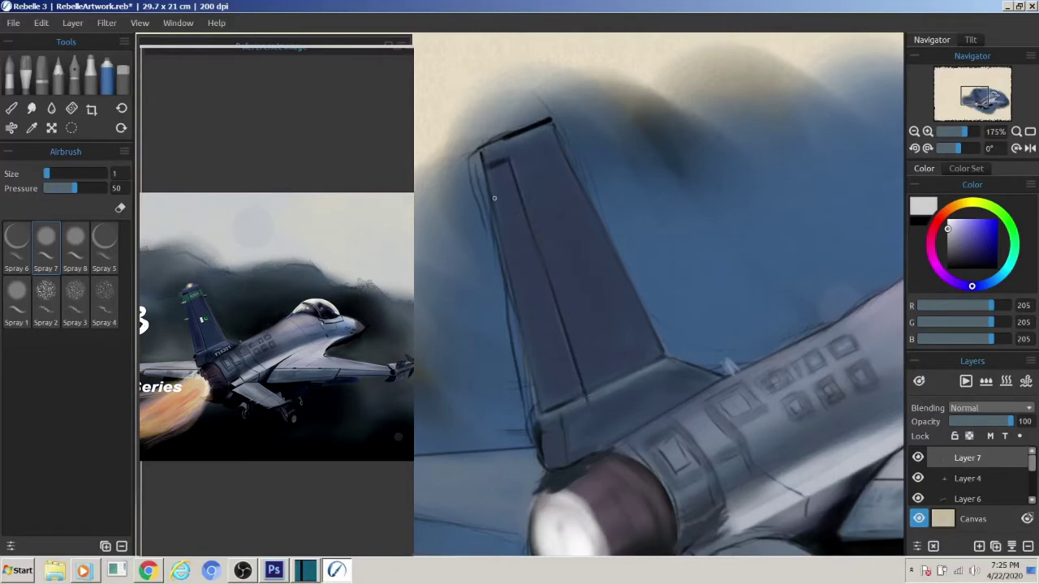
Step: Ink a V-shaped line and another segment line on the engine nozzle rim
left_click(495, 177, "alt")
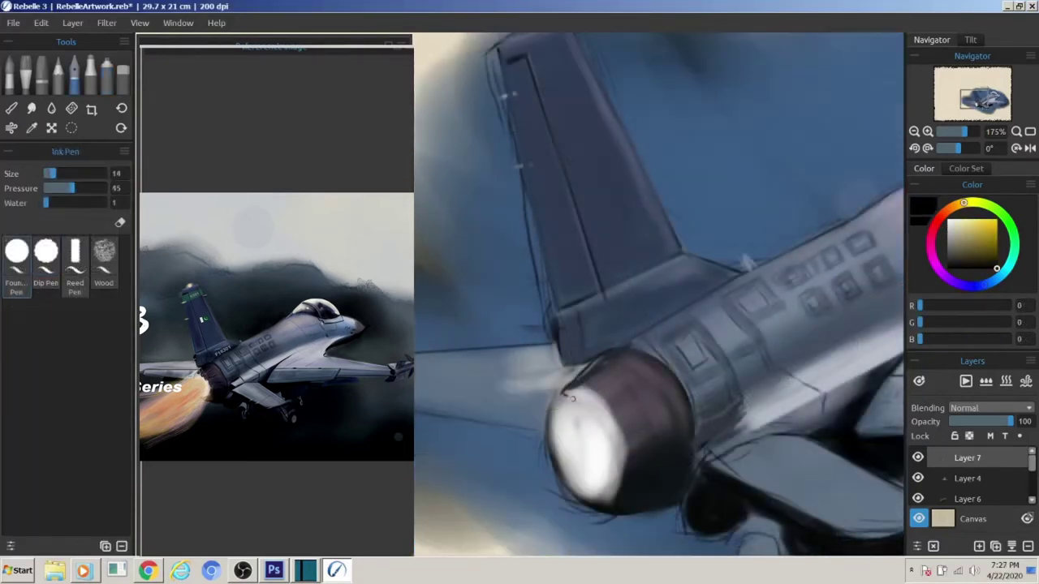
mouse_move(582, 405)
left_mouse_down()
mouse_move(628, 378)
mouse_move(570, 393)
left_mouse_up()
left_click_drag(610, 421, 649, 401)
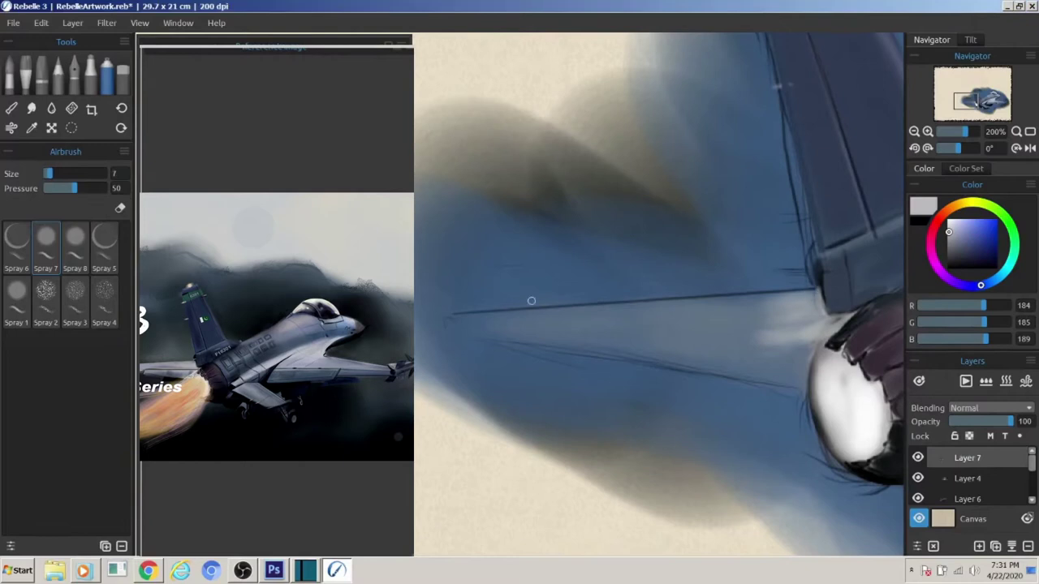
Step: Airbrush the fuselage's light grey-blue softly over the lower wing
left_click(426, 314, "shift")
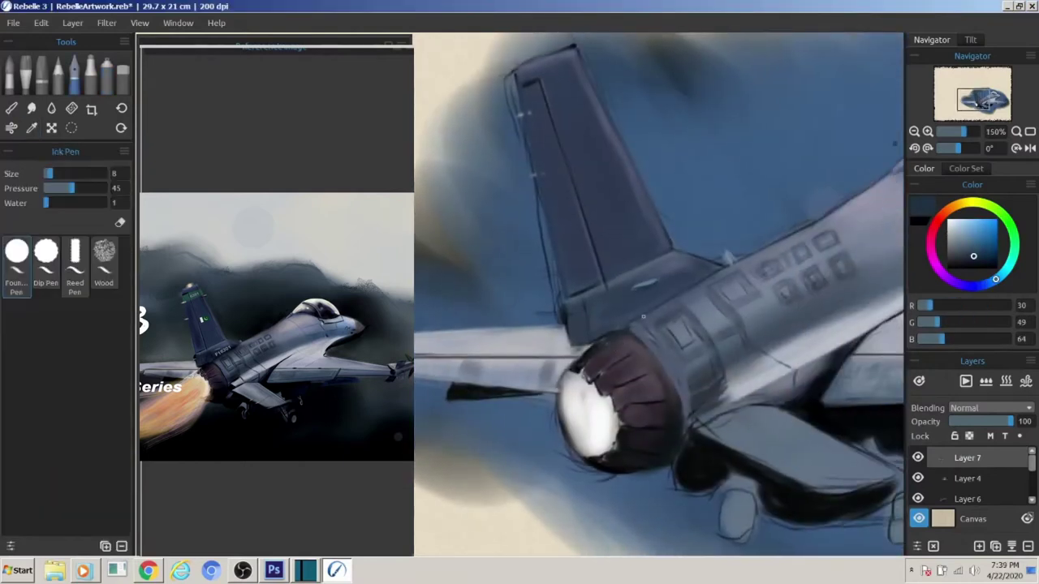
left_click(729, 387, "alt")
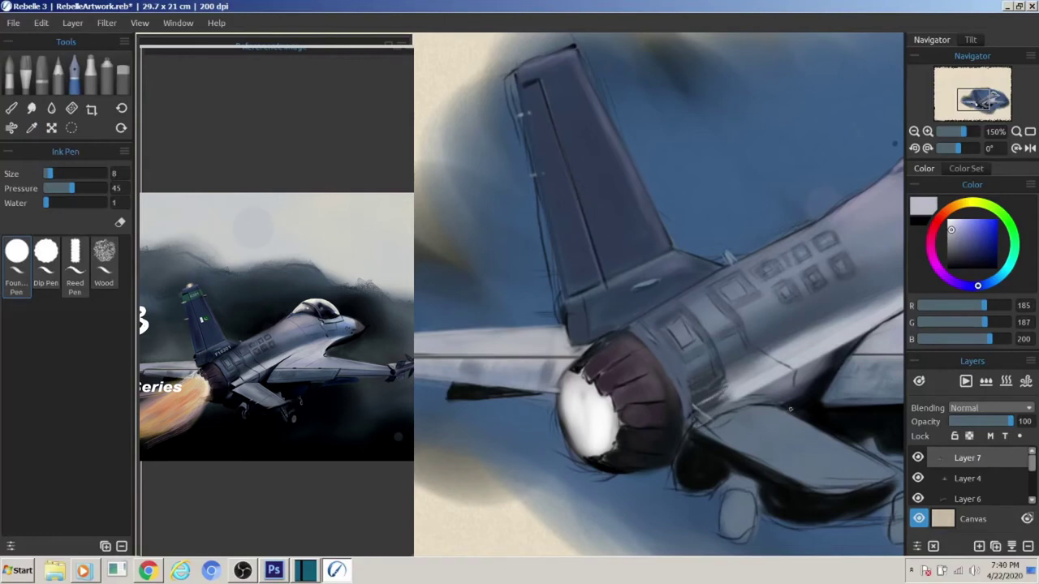
key("a")
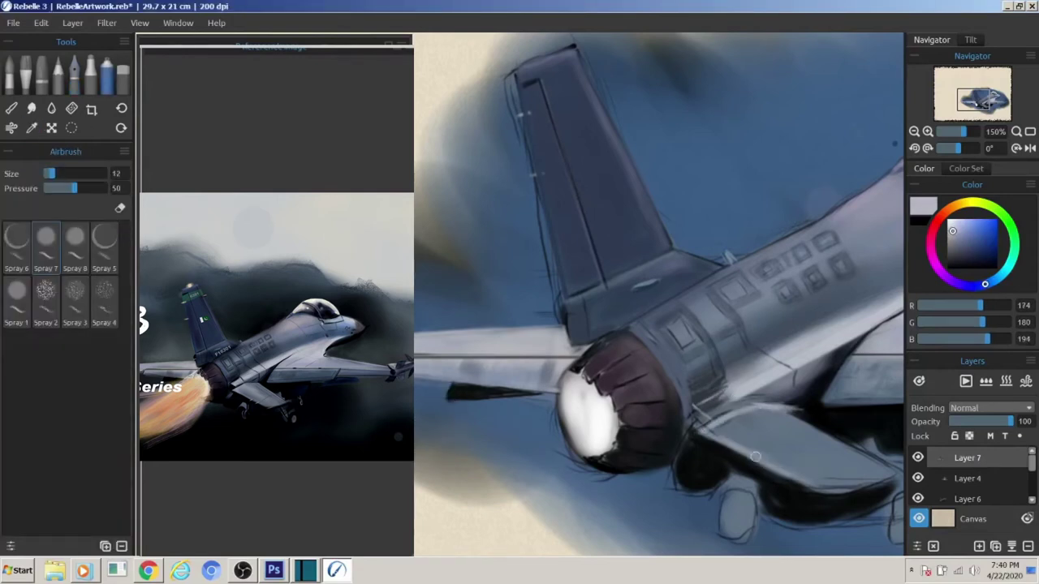
mouse_move(858, 484)
left_mouse_down()
mouse_move(877, 475)
mouse_move(812, 414)
mouse_move(804, 429)
mouse_move(859, 474)
mouse_move(747, 422)
mouse_move(730, 434)
mouse_move(873, 475)
mouse_move(755, 455)
left_mouse_up()
key("bracketright")
key("bracketleft")
Step: Sample darker blue-grey, lighter grey and near-black tones for finer shading with a smaller airbrush
left_click(747, 454, "alt")
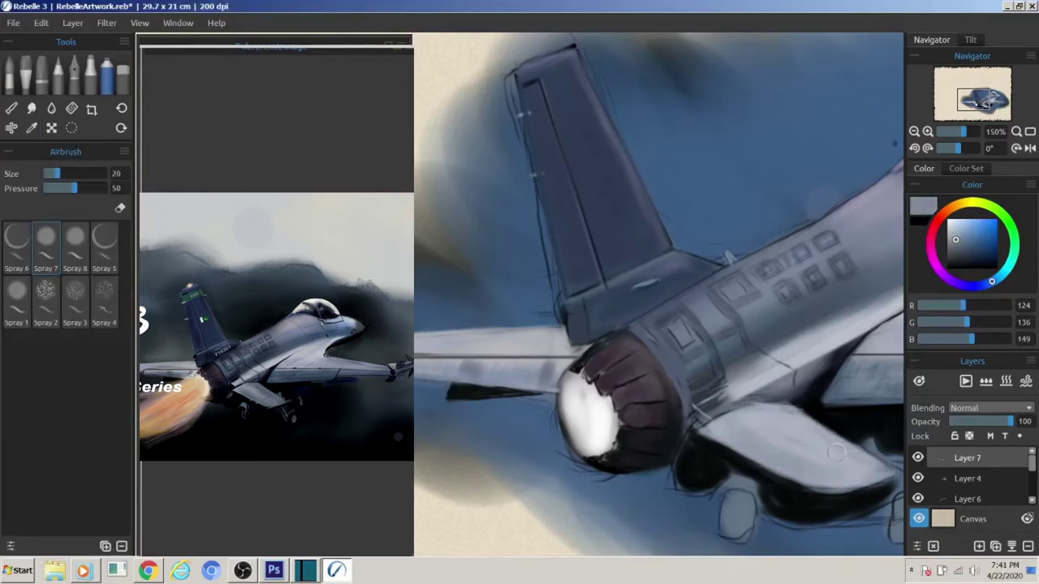
left_click(415, 376, "alt")
key("bracketleft")
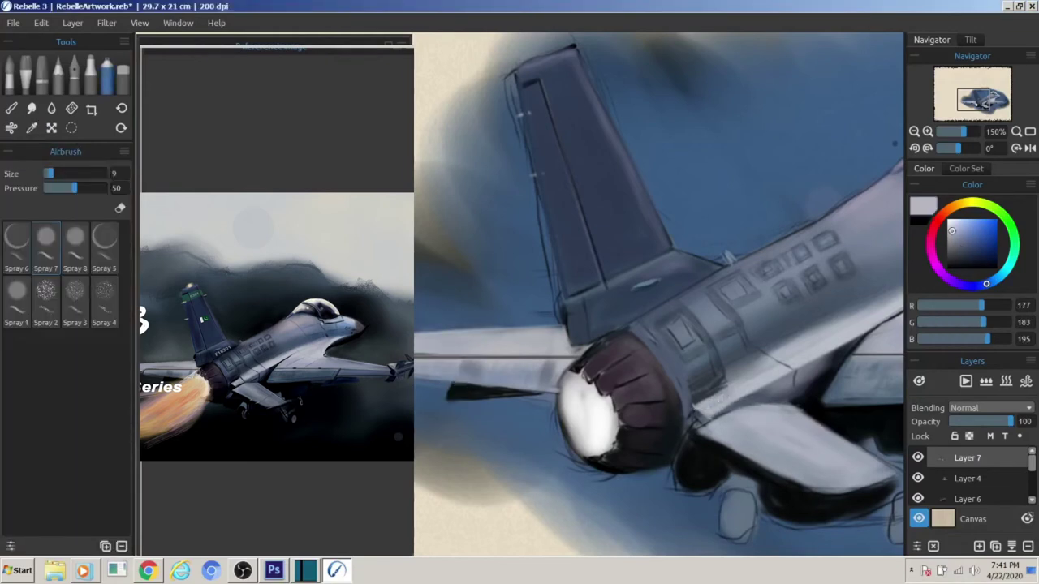
left_click(700, 410, "alt")
key("bracketright")
left_click(735, 400, "alt")
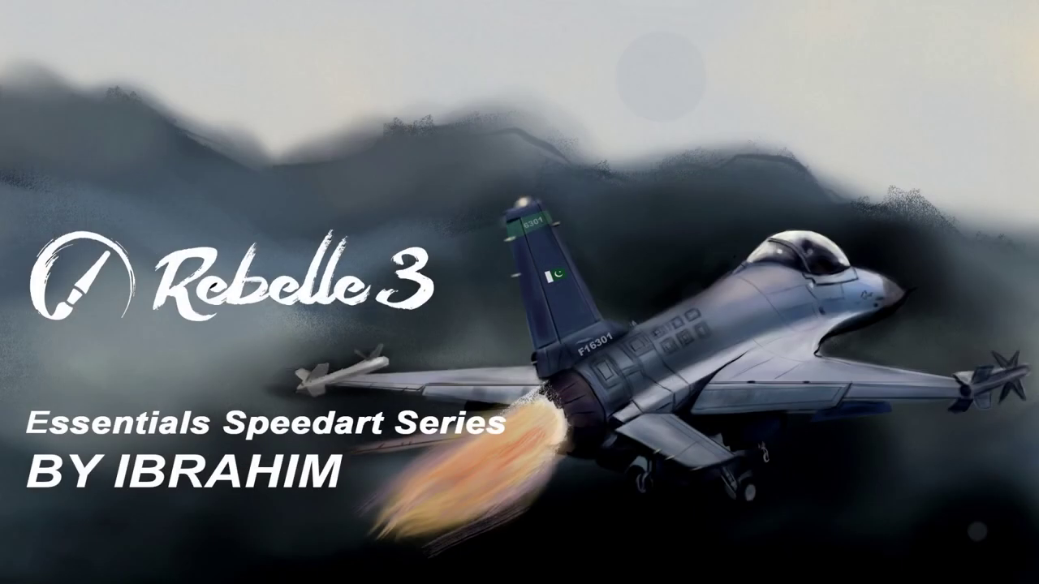